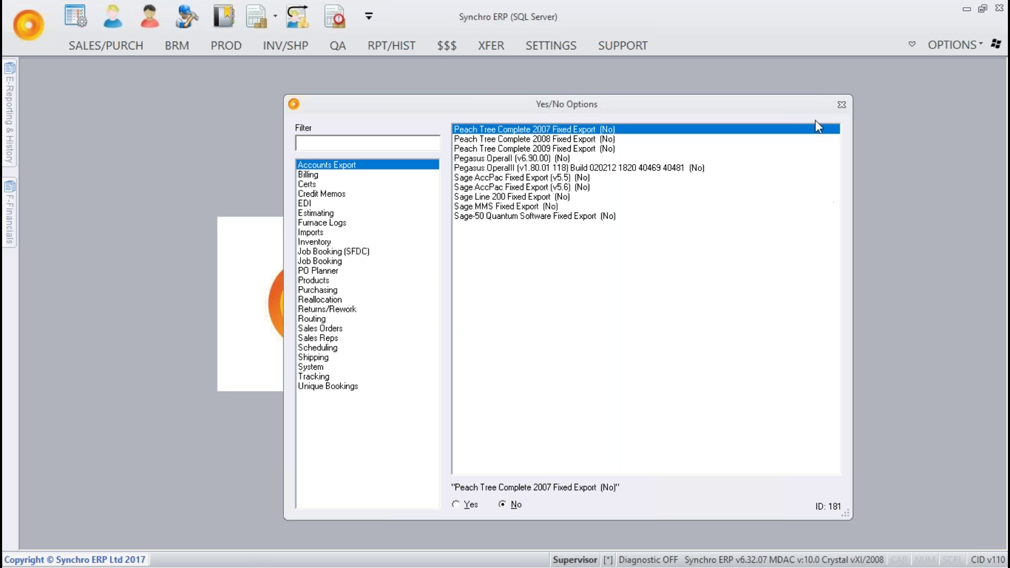
Step: Close the Yes/No options and find the Tombstone OK Corral Foundry customer record by searching customer names starting with tombstone
{"action": "left_click", "coordinate": [842, 105]}
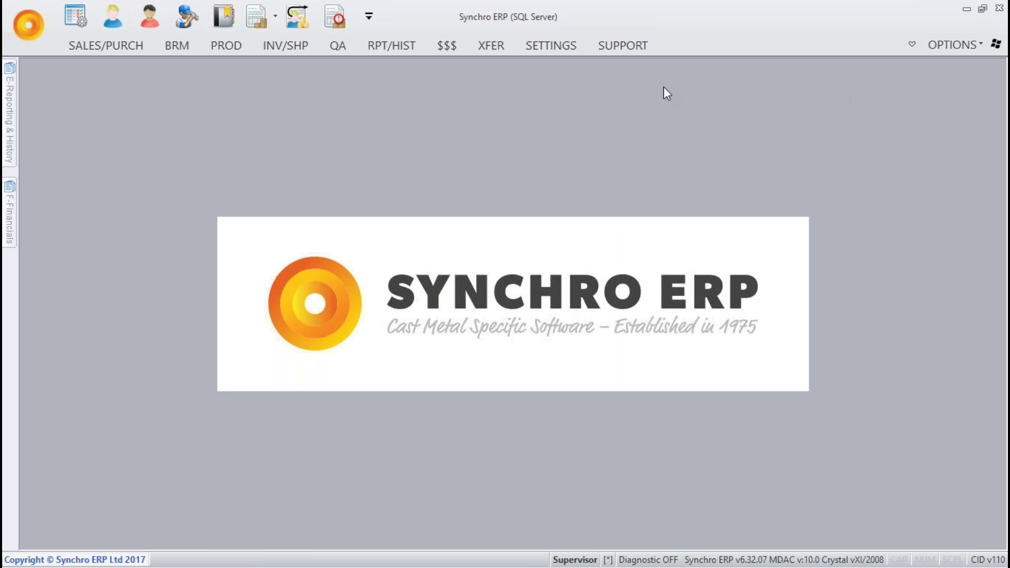
{"action": "left_click", "coordinate": [102, 17]}
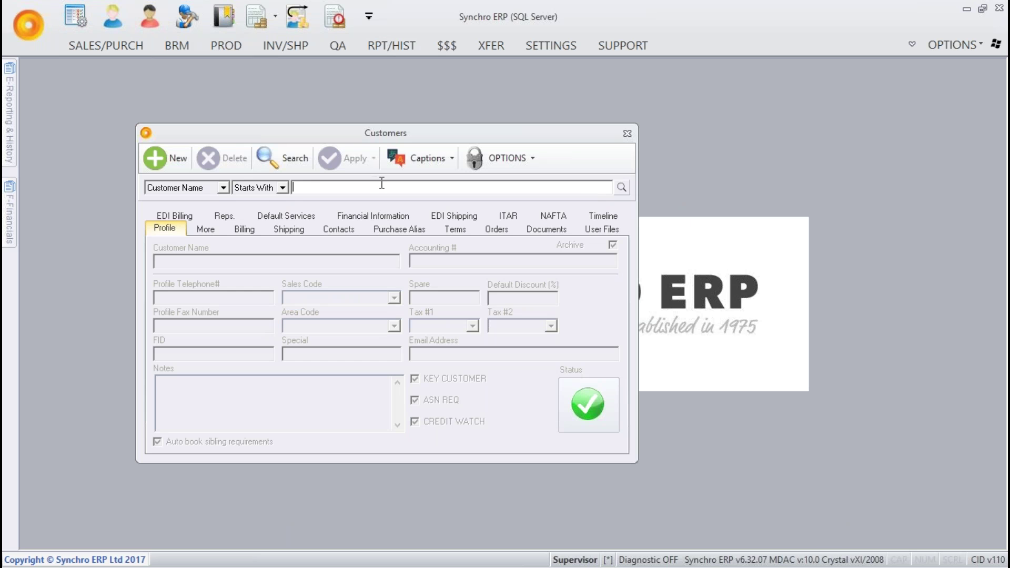
{"action": "type", "text": "tombstone"}
{"action": "key", "text": "Return"}
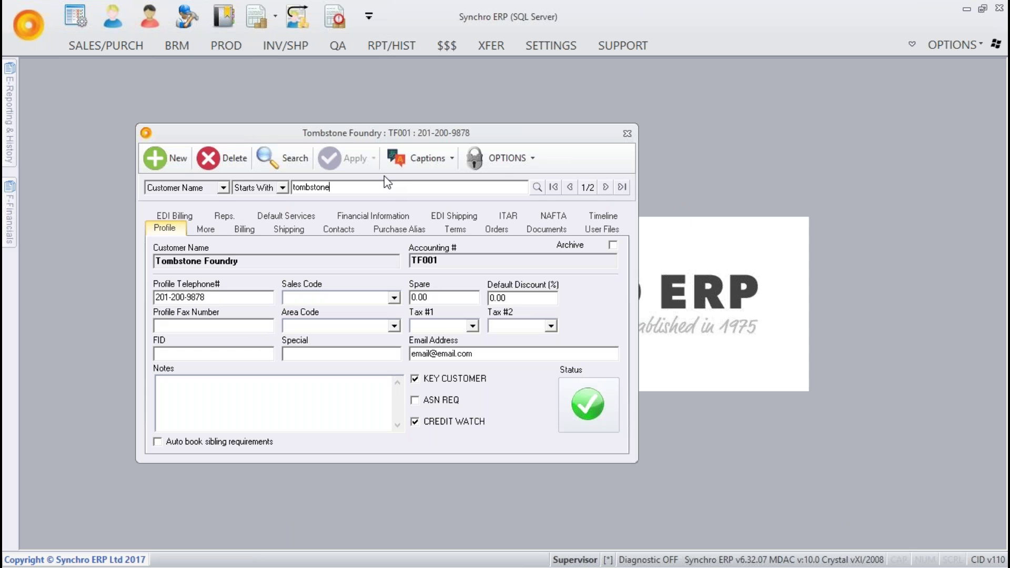
{"action": "left_click", "coordinate": [606, 187]}
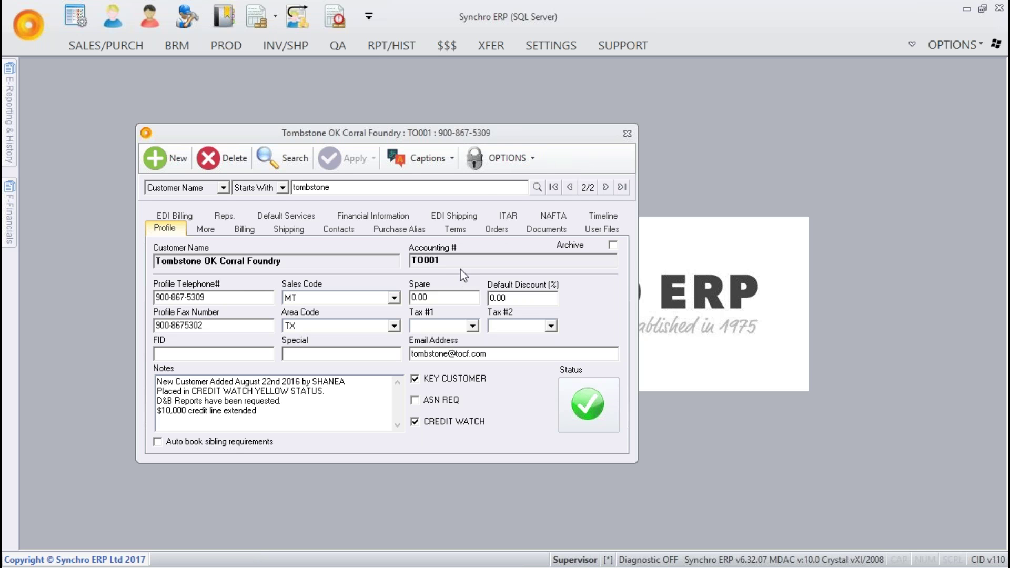
Step: Open the customer's key fields for editing, view the customer name and accounting code, and cancel without changes
{"action": "left_click", "coordinate": [531, 159]}
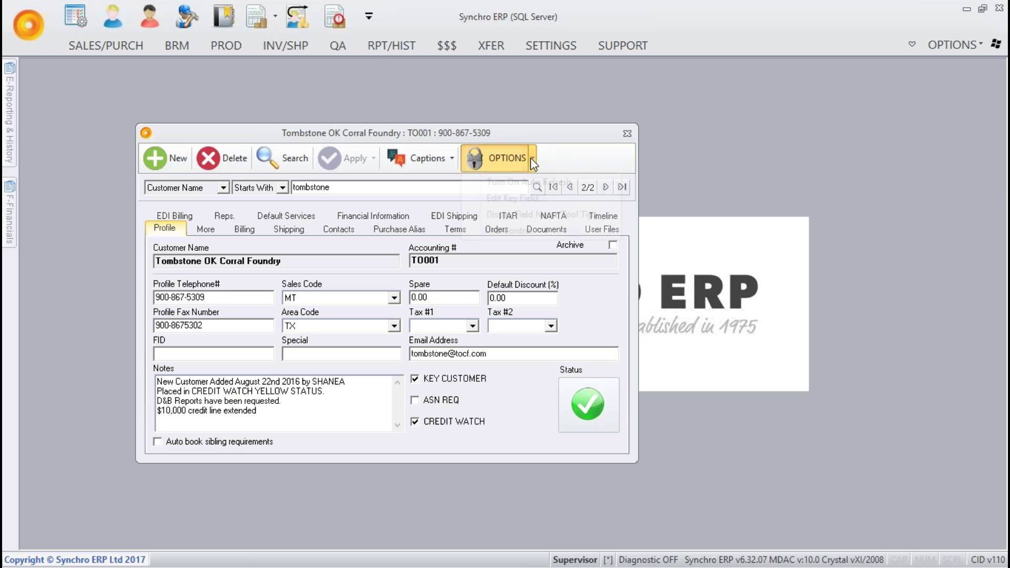
{"action": "left_click", "coordinate": [542, 198]}
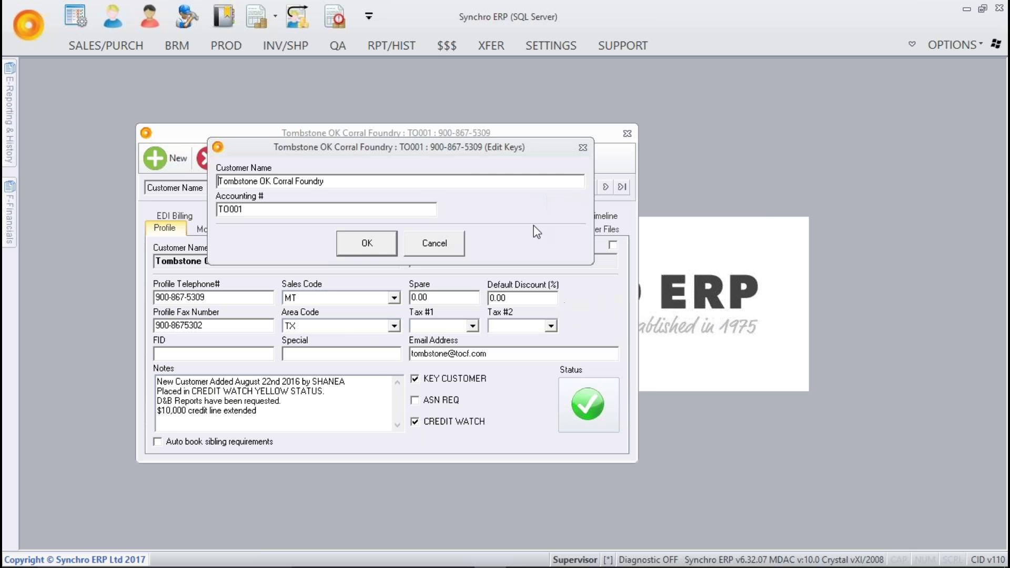
{"action": "left_click", "coordinate": [433, 251]}
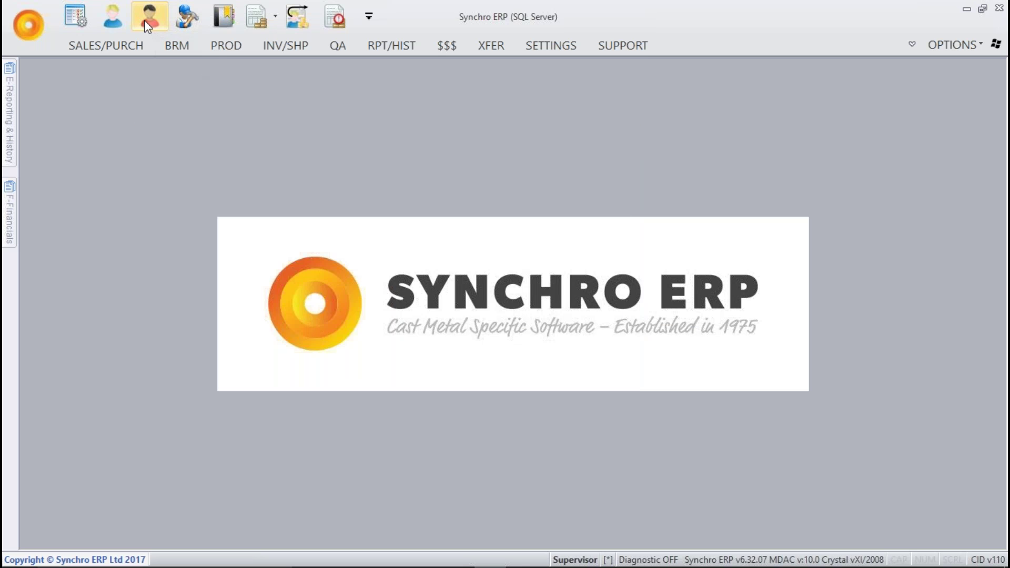
Step: Look up the supplier record whose name starts with tombstone, review its profile, and close it
{"action": "left_click", "coordinate": [149, 17]}
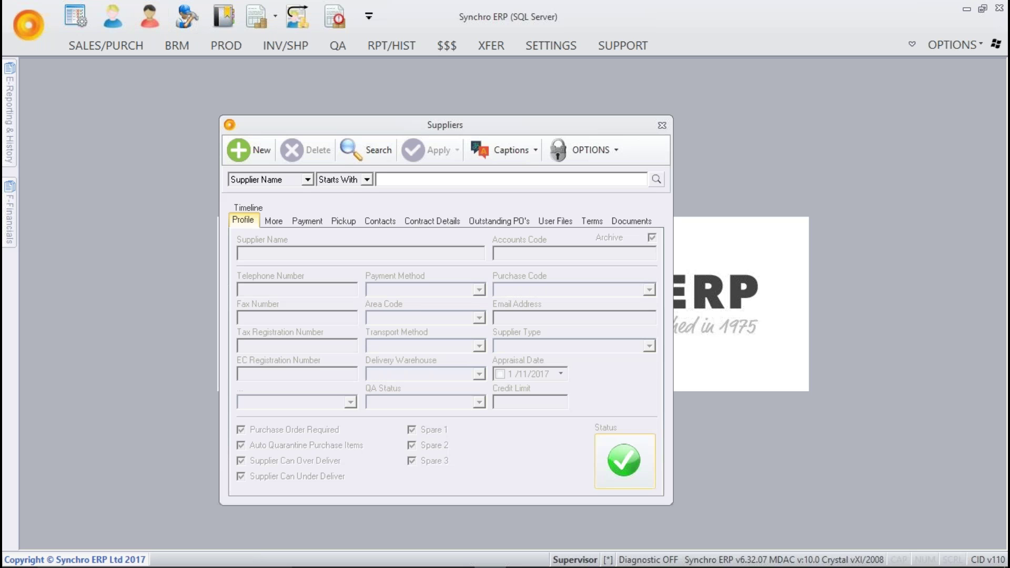
{"action": "left_click", "coordinate": [388, 180]}
{"action": "type", "text": "tombstone"}
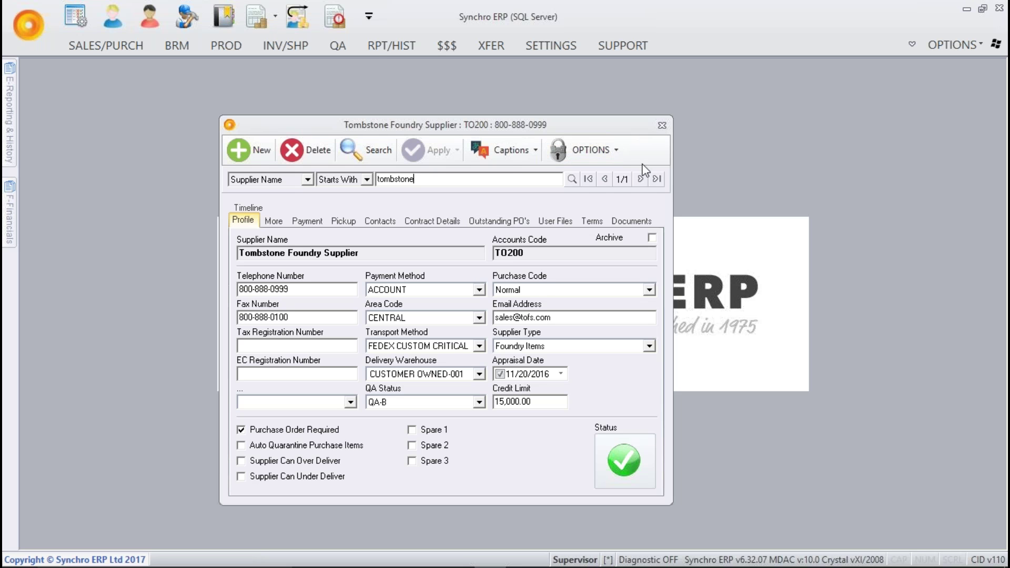
{"action": "left_click", "coordinate": [661, 128]}
Step: Open the CofA Charge service profile, examine its pricing and GL account assignments, and close it
{"action": "left_click", "coordinate": [187, 16]}
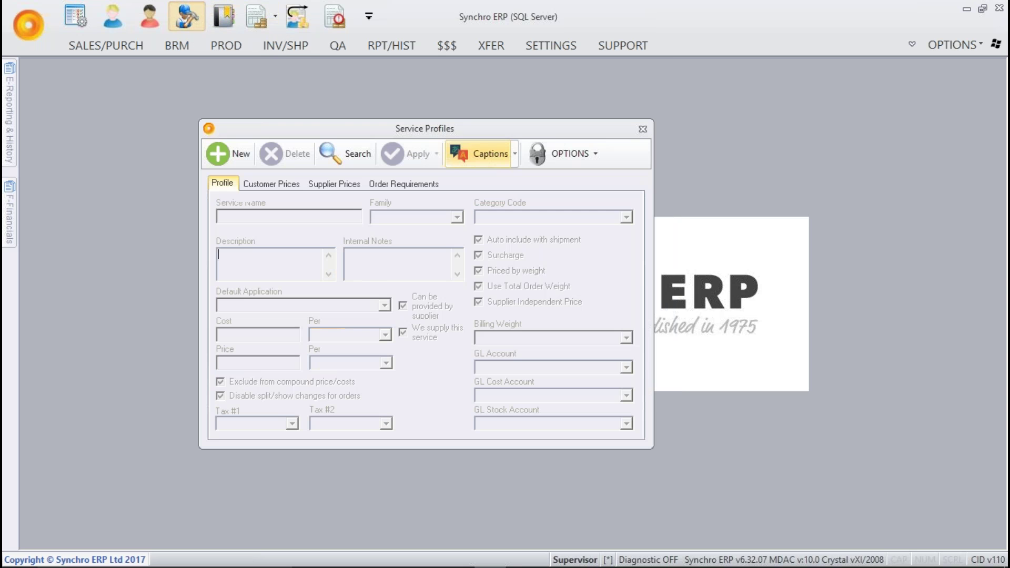
{"action": "left_click", "coordinate": [319, 155]}
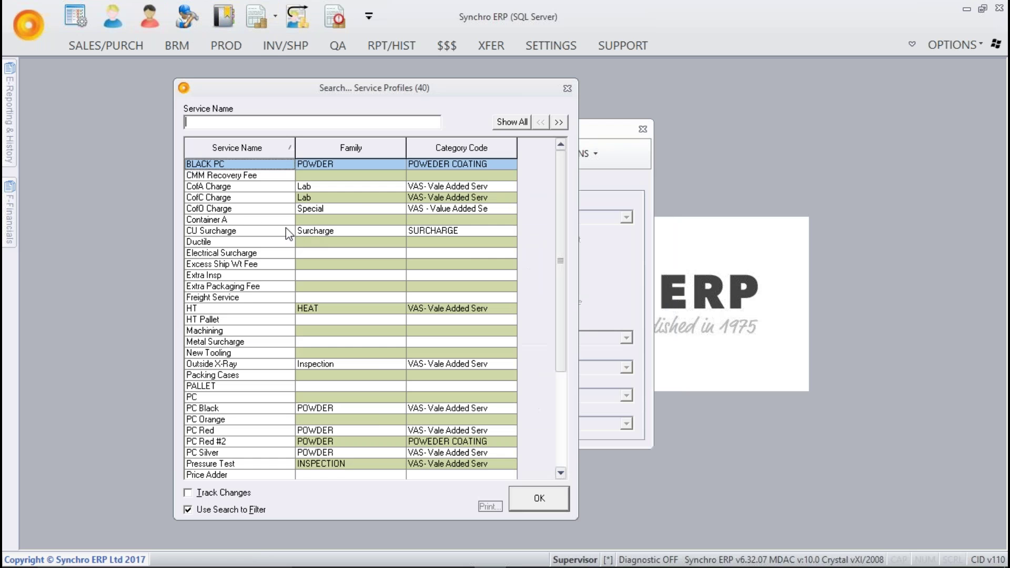
{"action": "double_click", "coordinate": [232, 187]}
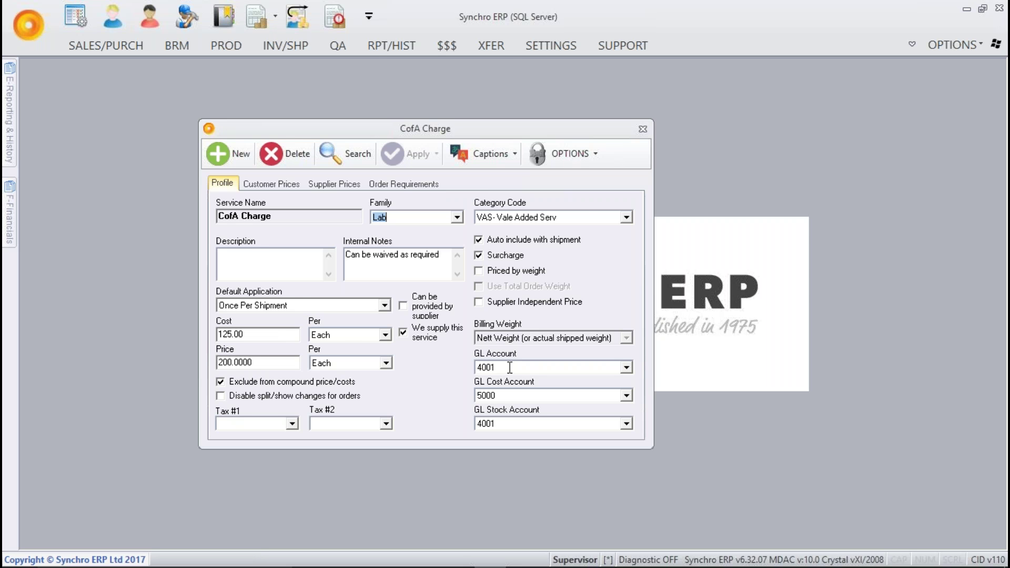
{"action": "left_click", "coordinate": [643, 129]}
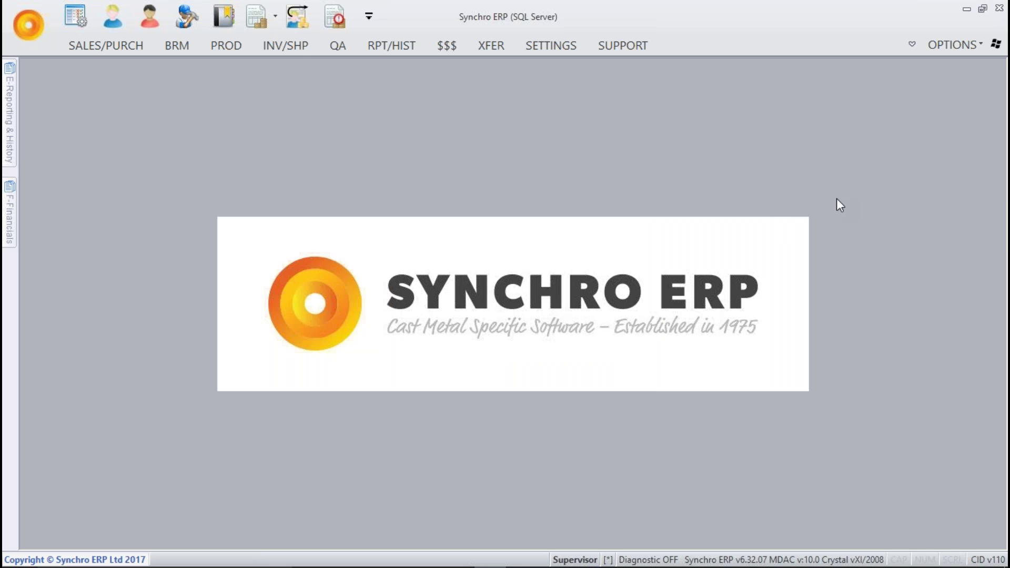
Step: List the GL codes in the chart of accounts, widen the list to read the Notes column, and close both windows
{"action": "left_click", "coordinate": [225, 11]}
{"action": "left_click_drag", "start_coordinate": [408, 140], "coordinate": [474, 140]}
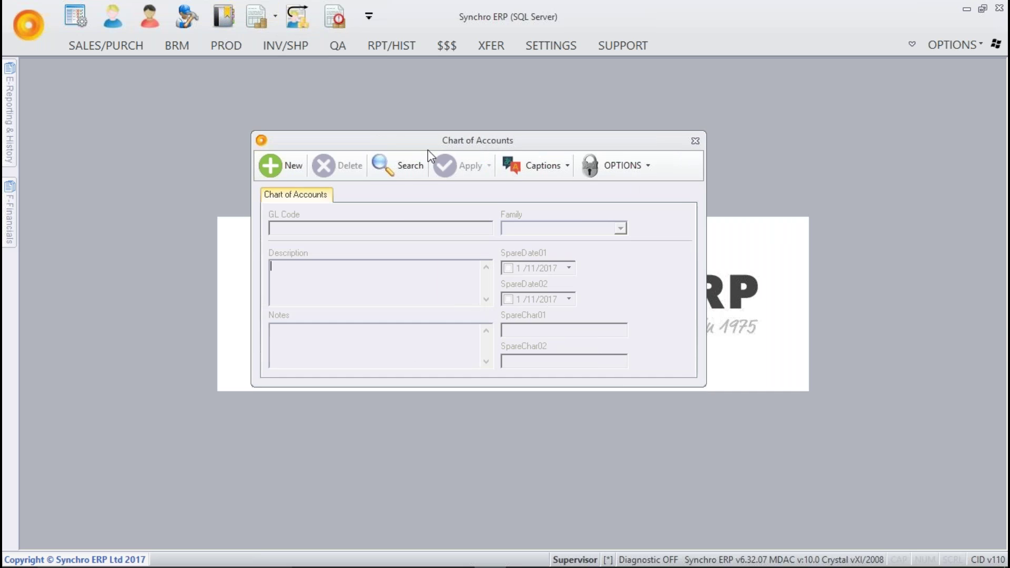
{"action": "left_click", "coordinate": [400, 165]}
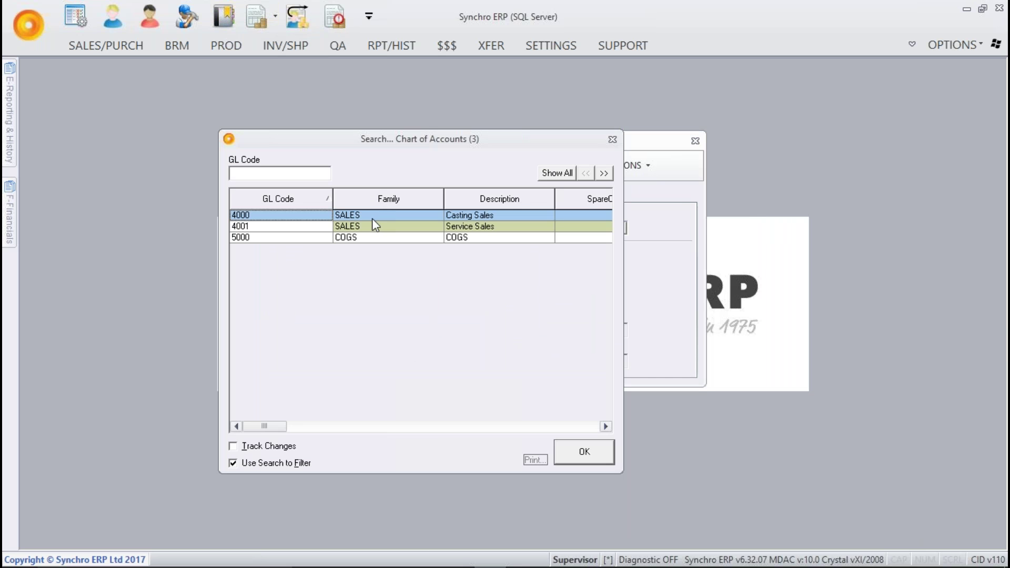
{"action": "left_click_drag", "start_coordinate": [622, 282], "coordinate": [1002, 288]}
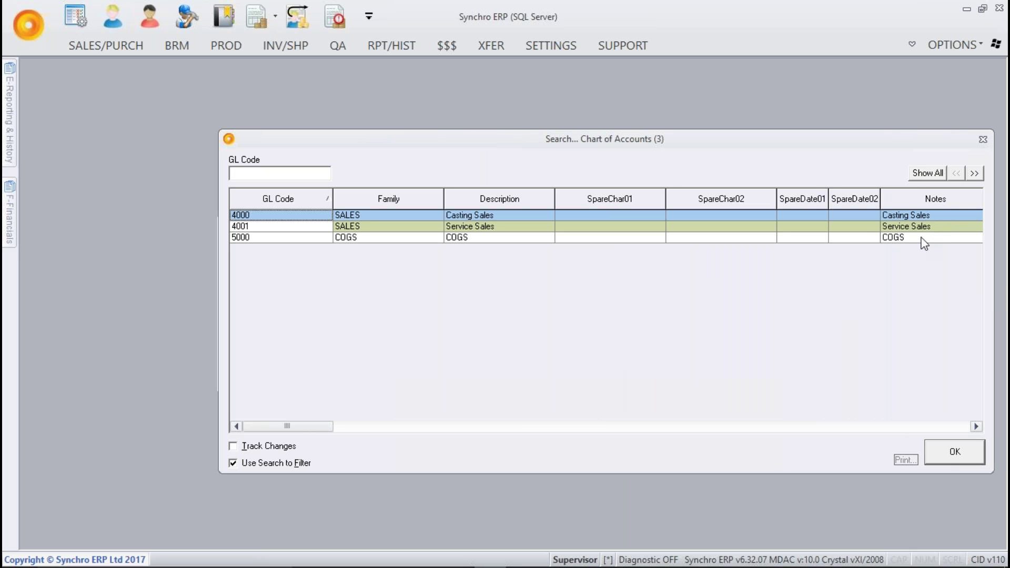
{"action": "left_click_drag", "start_coordinate": [751, 143], "coordinate": [689, 132]}
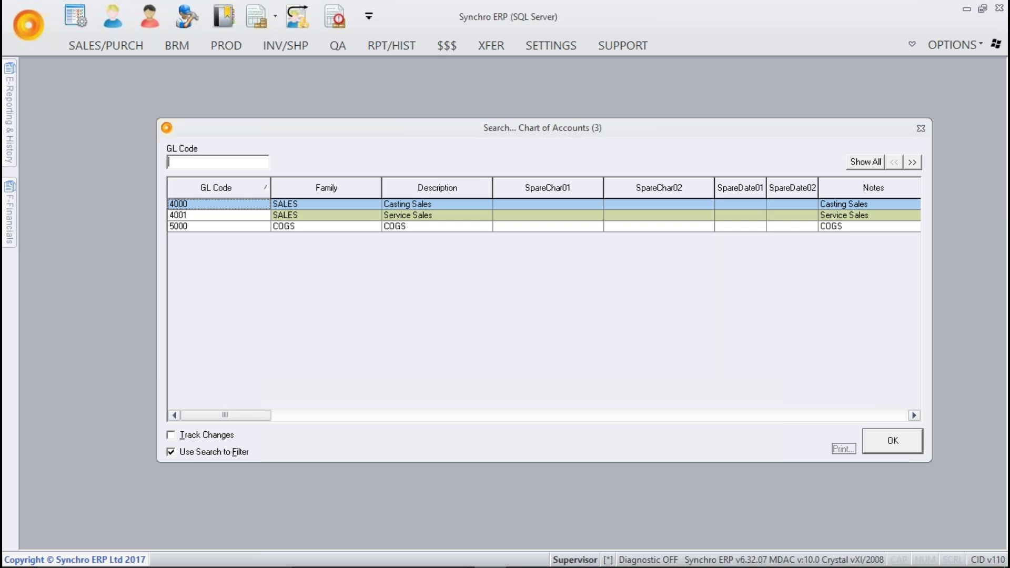
{"action": "left_click_drag", "start_coordinate": [600, 128], "coordinate": [573, 116]}
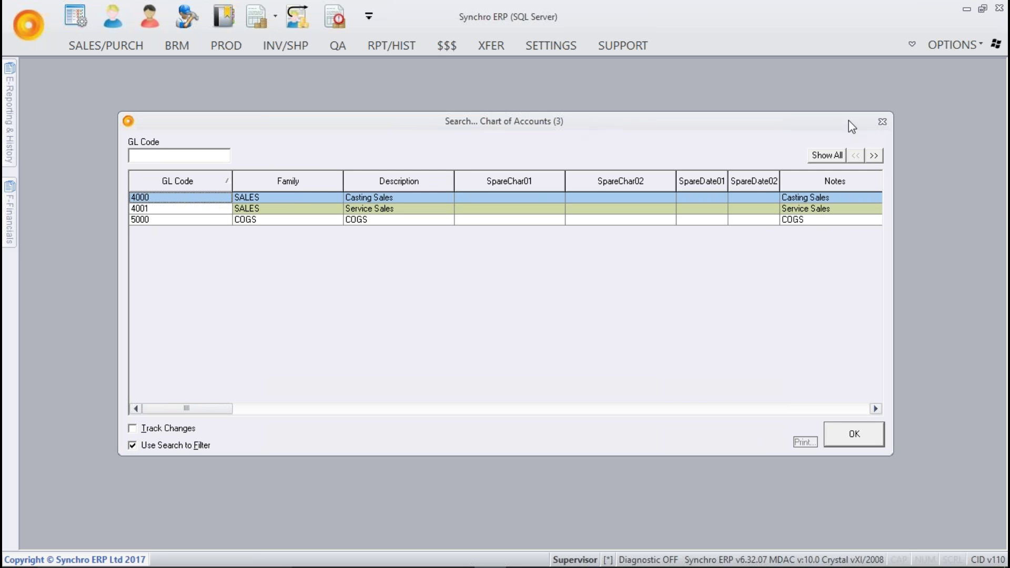
{"action": "left_click", "coordinate": [882, 122]}
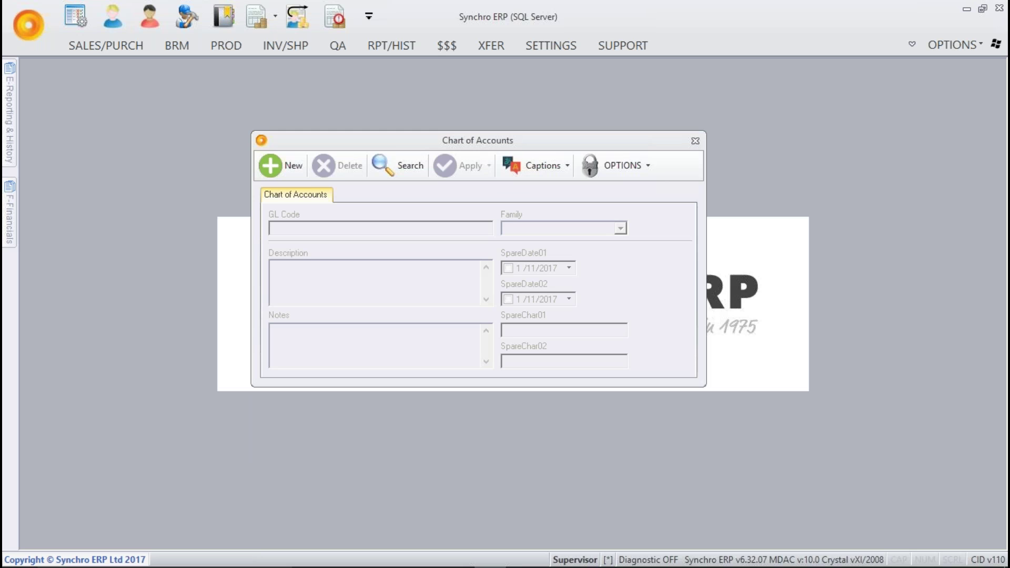
{"action": "left_click", "coordinate": [696, 140]}
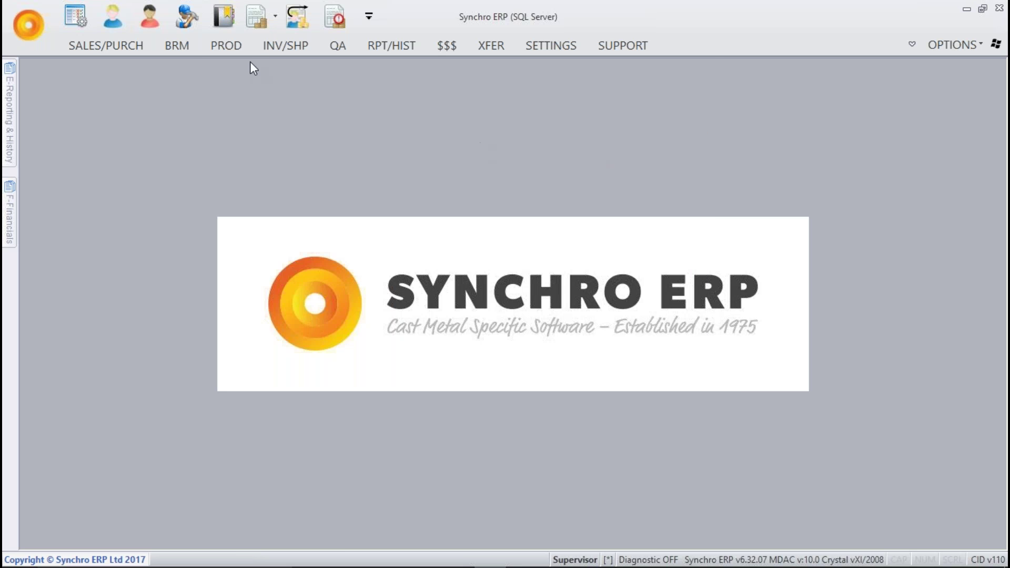
Step: Select all shipments awaiting billing for Tombstone OK Corral Foundry and bill them as a sales invoice
{"action": "left_click", "coordinate": [256, 17]}
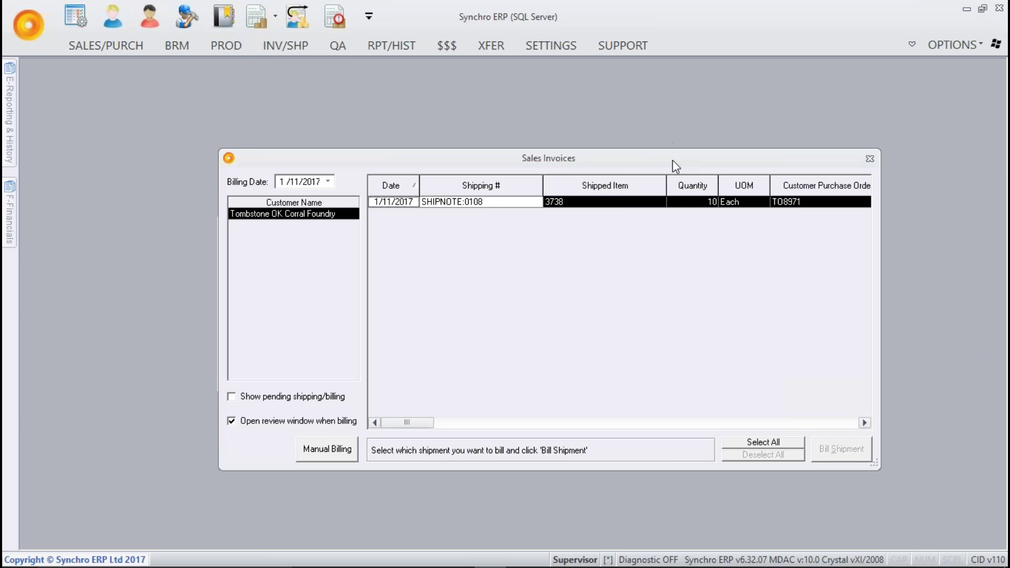
{"action": "left_click_drag", "start_coordinate": [673, 161], "coordinate": [629, 159]}
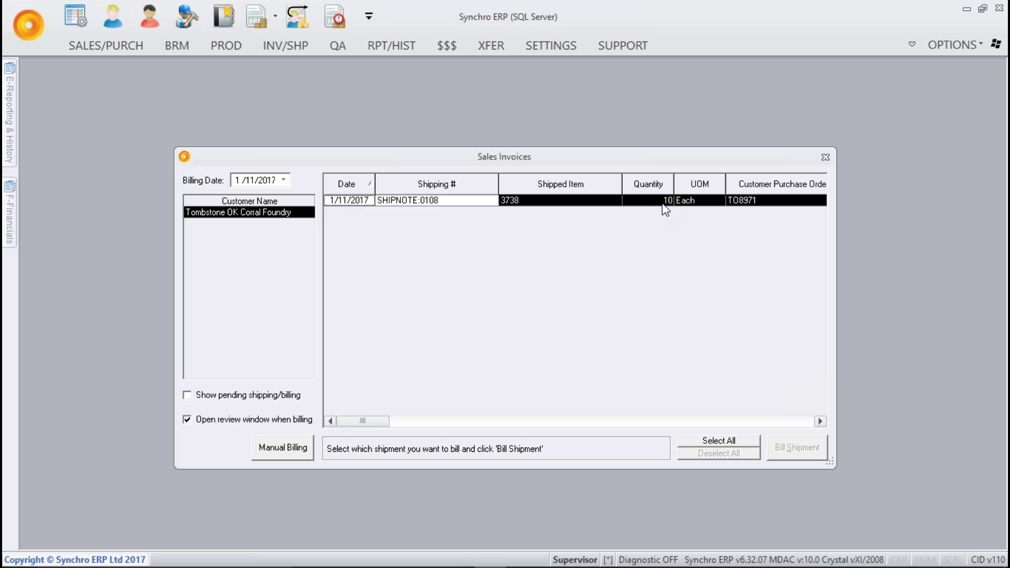
{"action": "left_click", "coordinate": [749, 440]}
{"action": "left_click", "coordinate": [804, 455]}
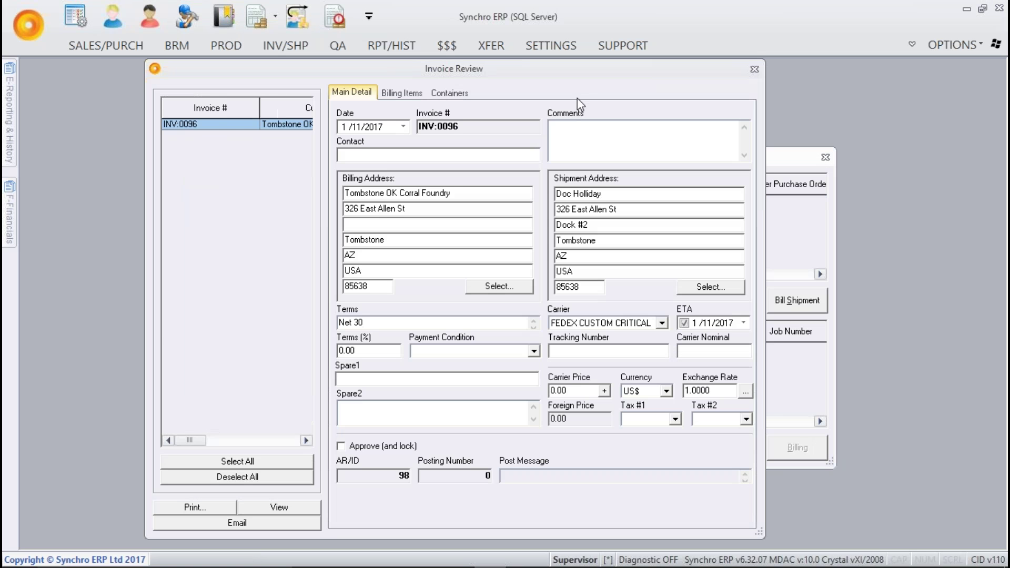
Step: Review the new invoice's billing items and its maximized document preview from header to totals, and close the review
{"action": "left_click_drag", "start_coordinate": [590, 72], "coordinate": [653, 74]}
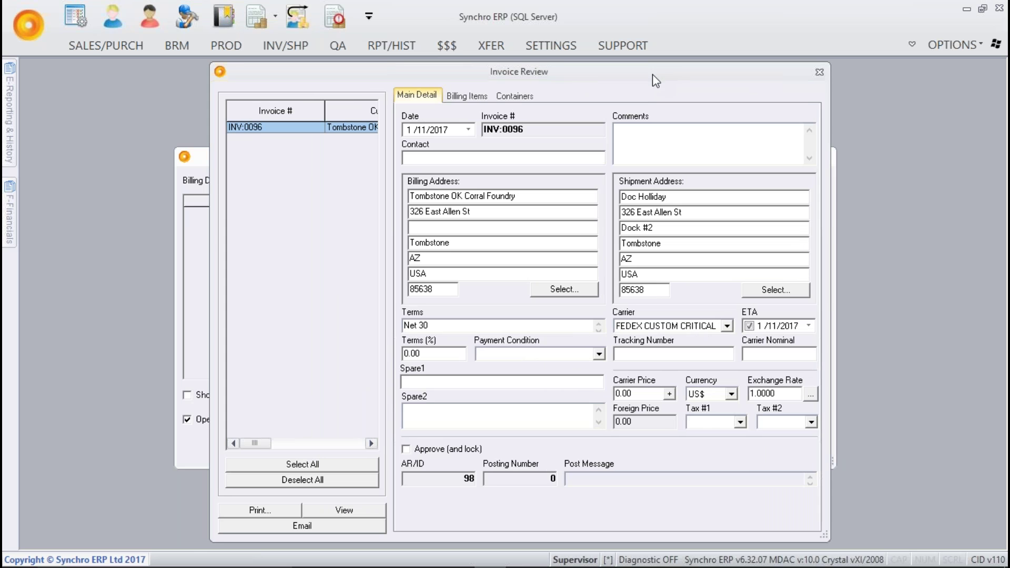
{"action": "left_click", "coordinate": [468, 99]}
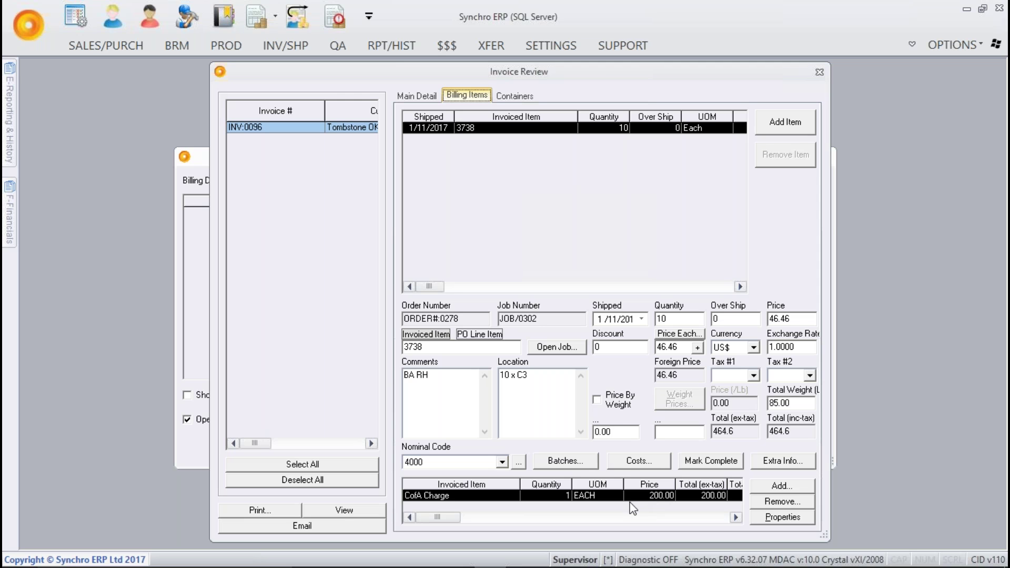
{"action": "left_click", "coordinate": [344, 513]}
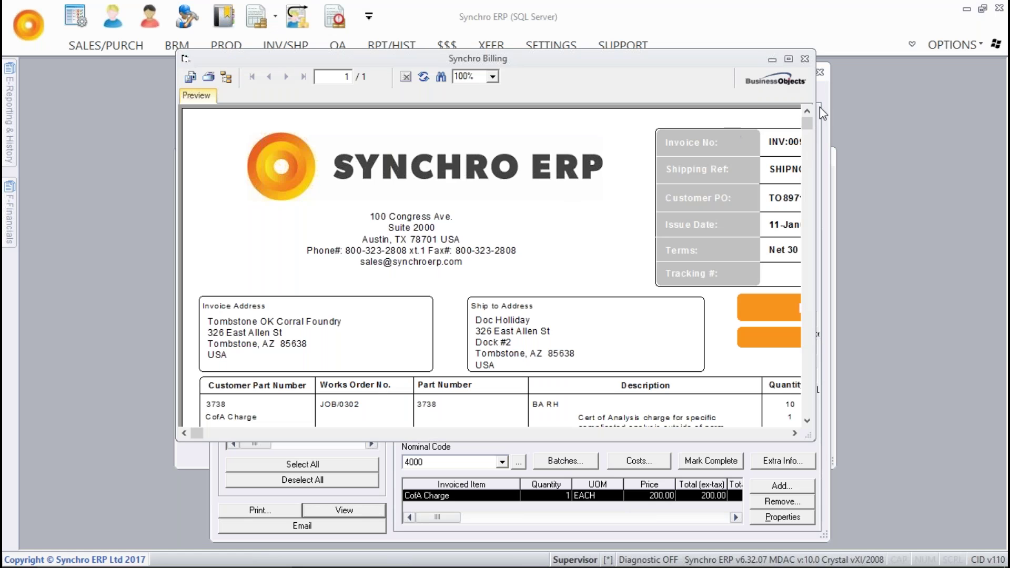
{"action": "left_click", "coordinate": [788, 59]}
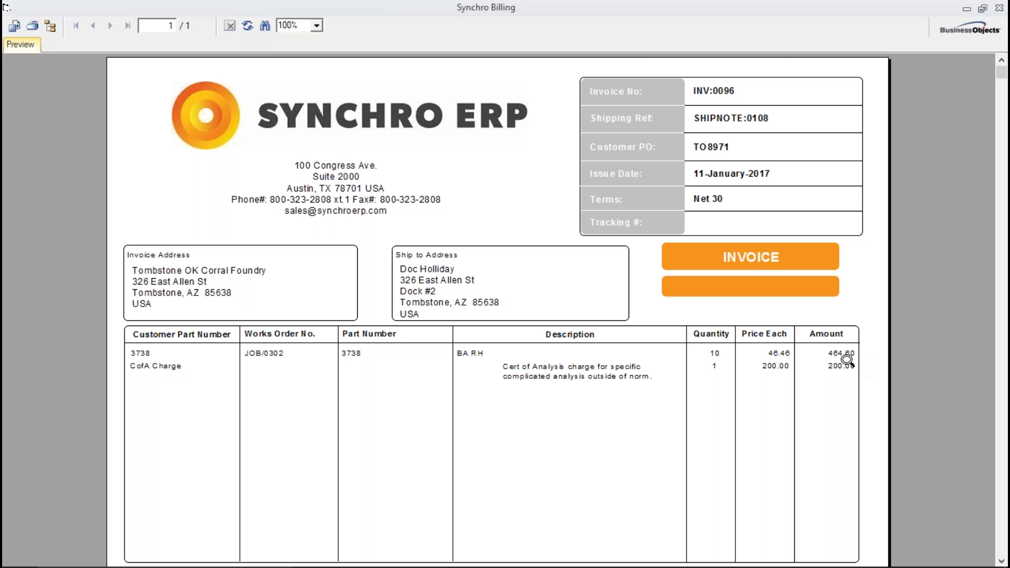
{"action": "scroll", "coordinate": [932, 400], "scroll_direction": "down", "scroll_amount": 3}
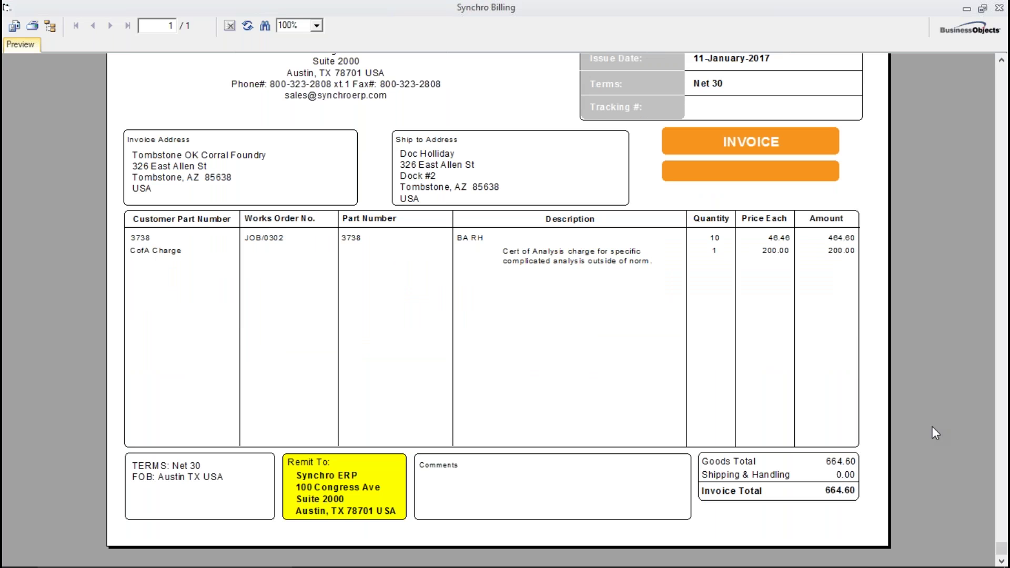
{"action": "scroll", "coordinate": [932, 425], "scroll_direction": "up", "scroll_amount": 3}
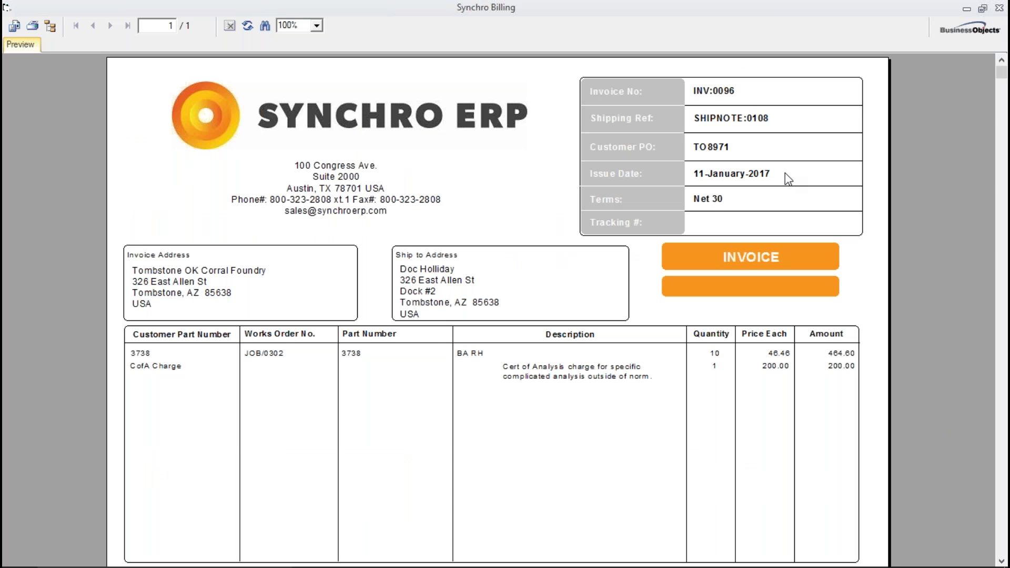
{"action": "left_click", "coordinate": [999, 7]}
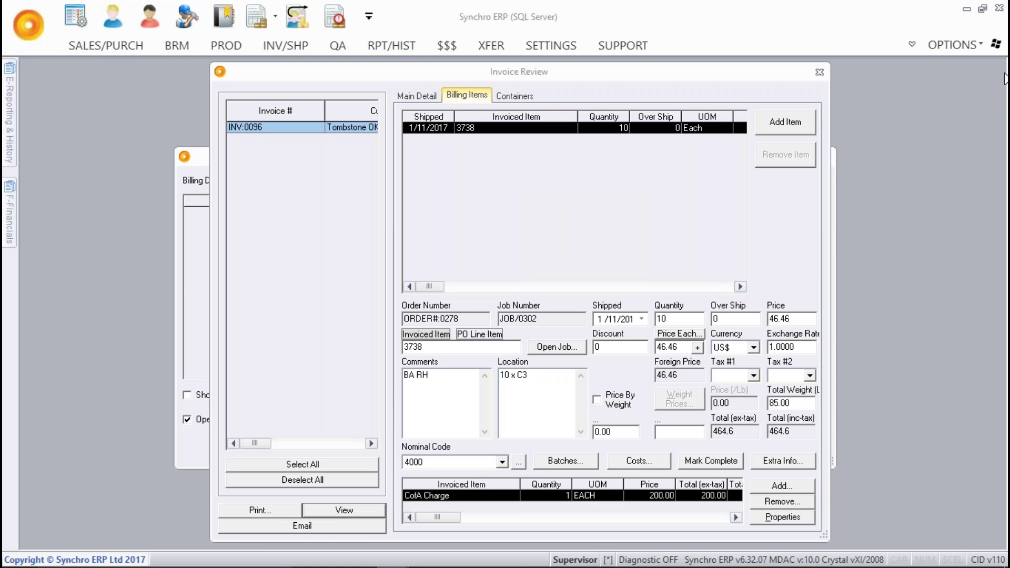
{"action": "left_click", "coordinate": [820, 72]}
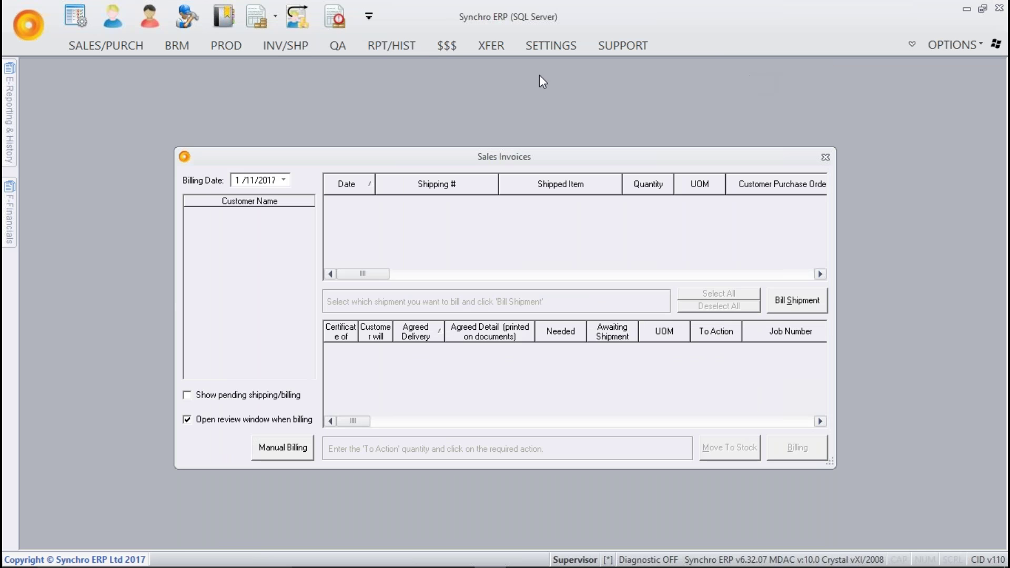
Step: Open the Sales A/C Exports, locate the new Tombstone OK Corral invoice, and briefly check the already exported billing documents
{"action": "left_click", "coordinate": [306, 21]}
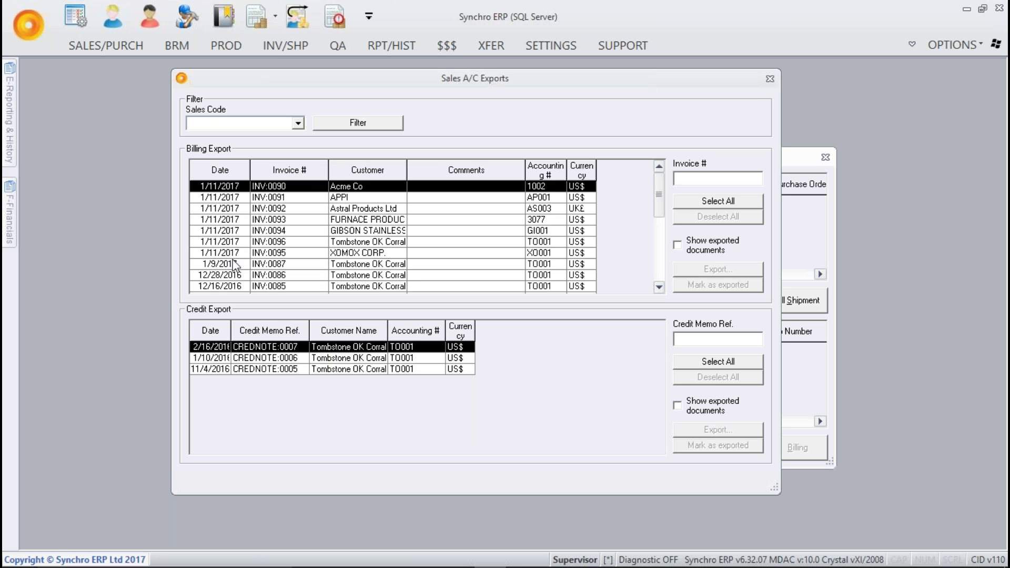
{"action": "left_click", "coordinate": [375, 242]}
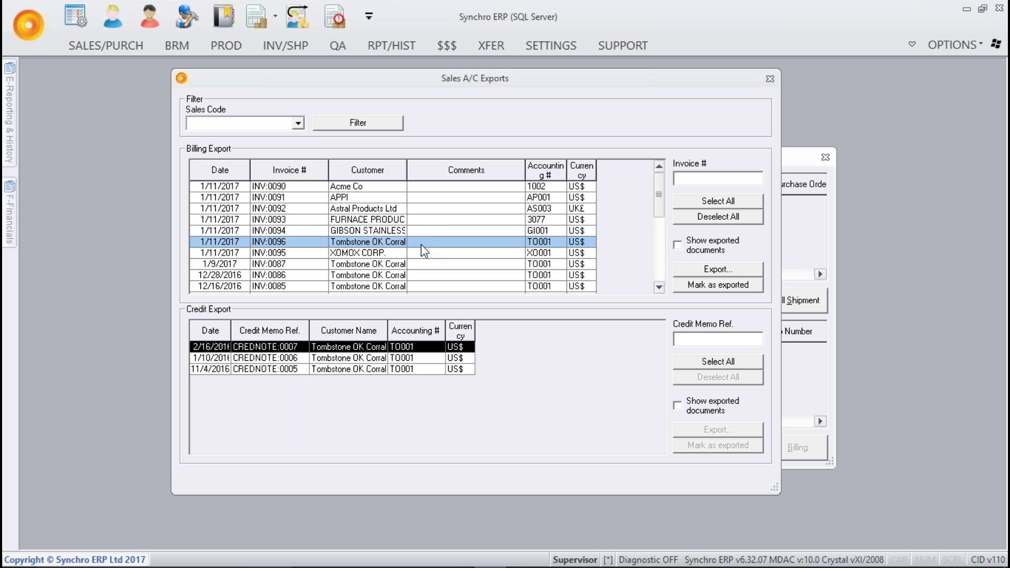
{"action": "left_click", "coordinate": [707, 244]}
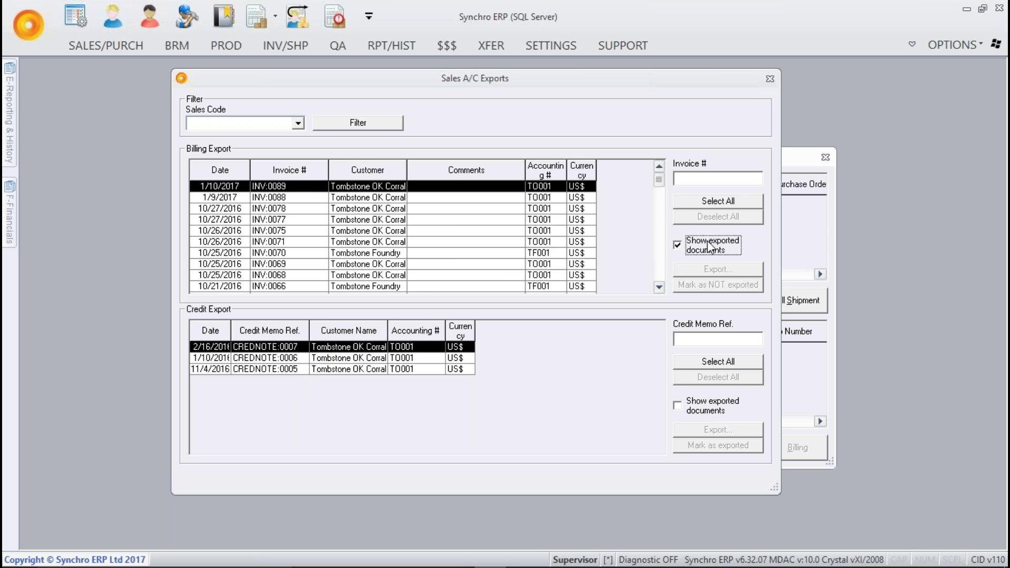
{"action": "left_click", "coordinate": [707, 241]}
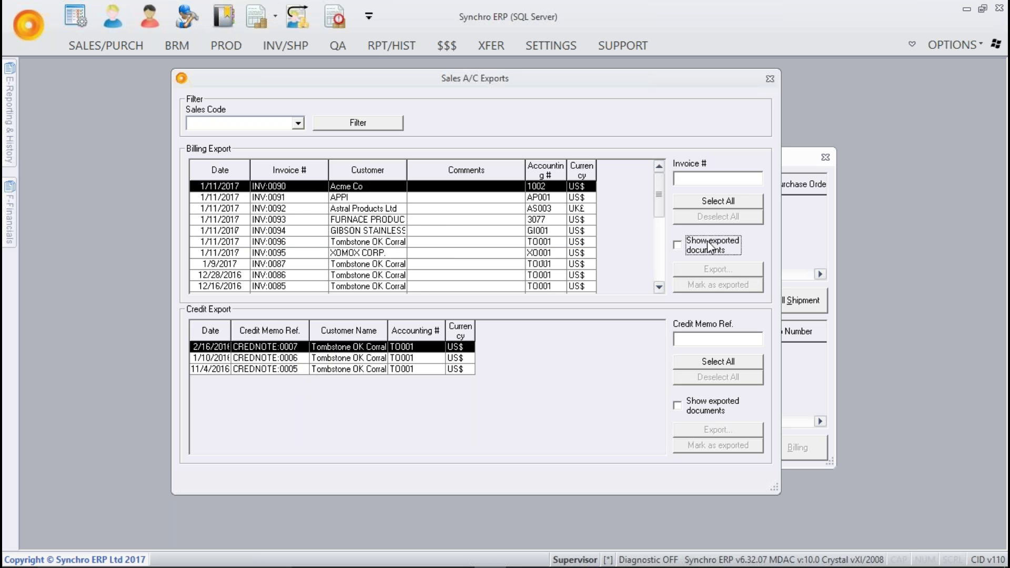
Step: Select the new Tombstone OK Corral invoice dated 1/11/2017 under Billing Export and export it for accounting
{"action": "left_click", "coordinate": [373, 243]}
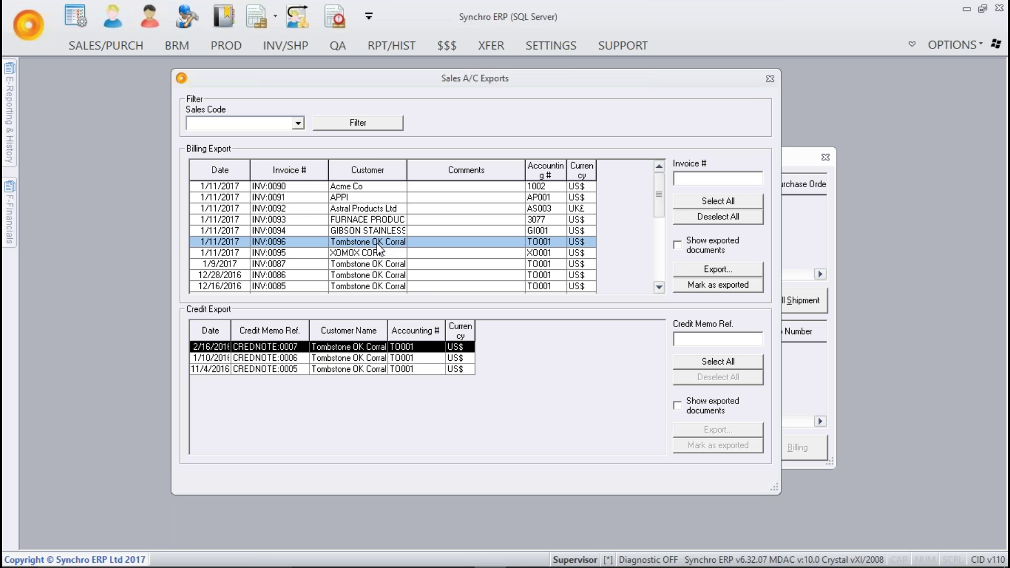
{"action": "left_click", "coordinate": [713, 270]}
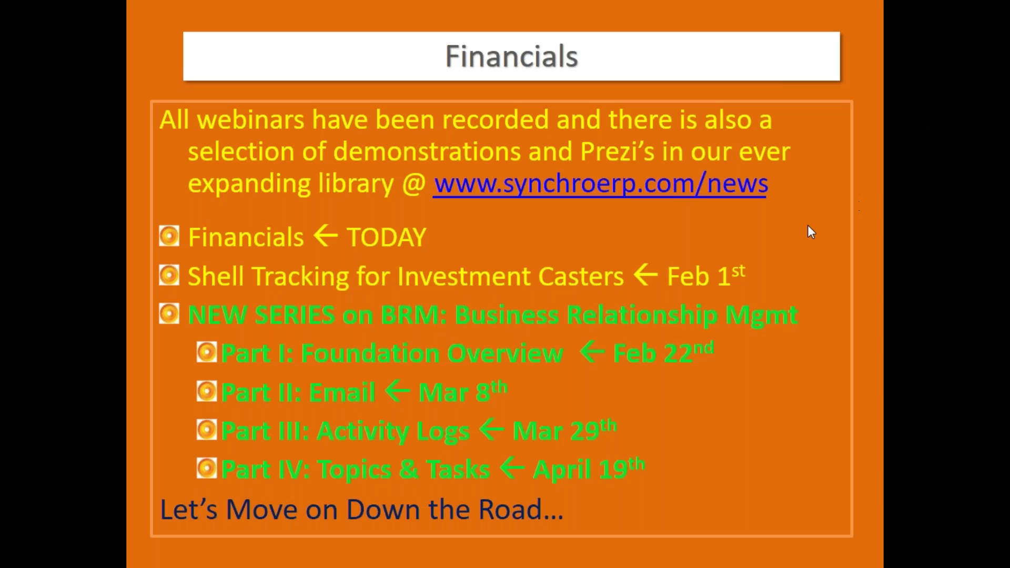
{"action": "key", "text": "alt+Tab"}
{"action": "key", "text": "alt+Tab"}
{"action": "key", "text": "alt+Tab"}
{"action": "key", "text": "alt+Tab"}
{"action": "key", "text": "alt+Tab"}
{"action": "key", "text": "alt+Tab"}
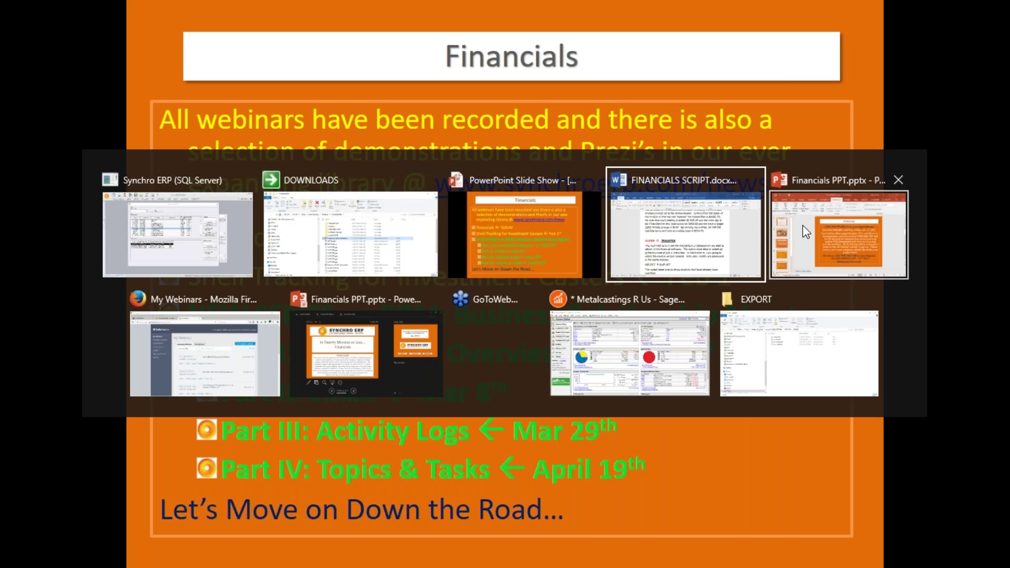
{"action": "key", "text": "alt+Tab"}
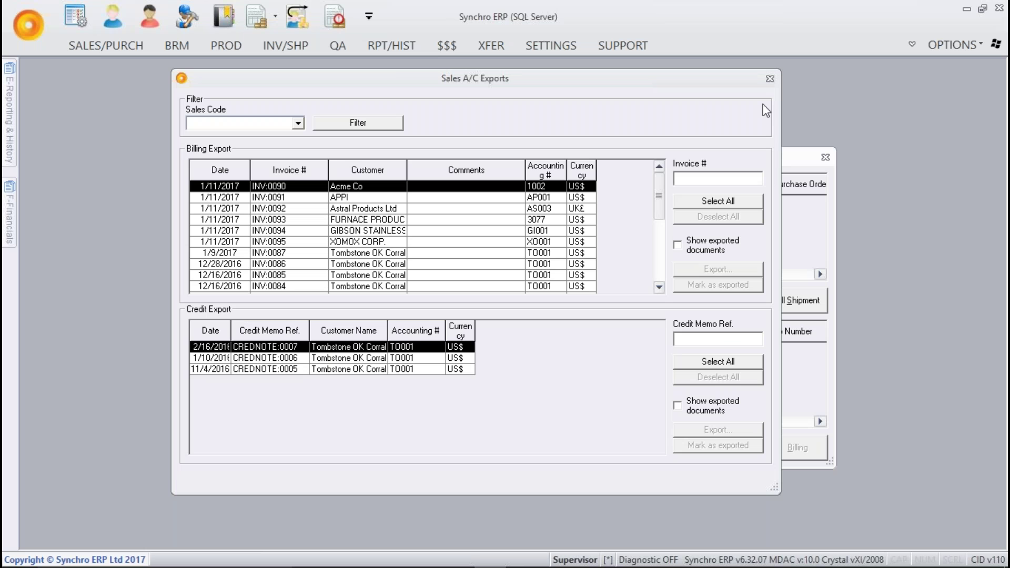
{"action": "key", "text": "alt+Tab"}
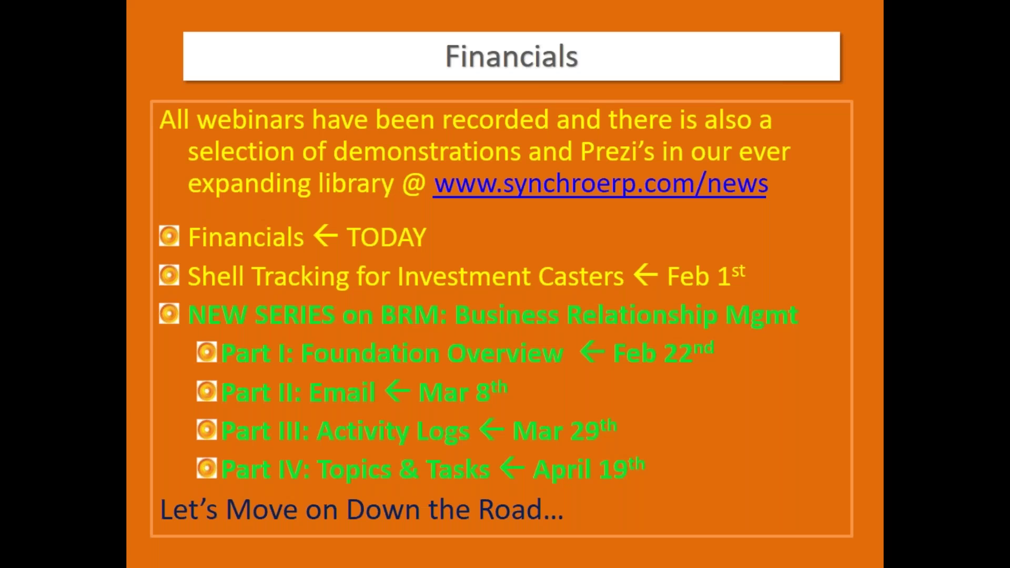
{"action": "key", "text": "alt+Tab"}
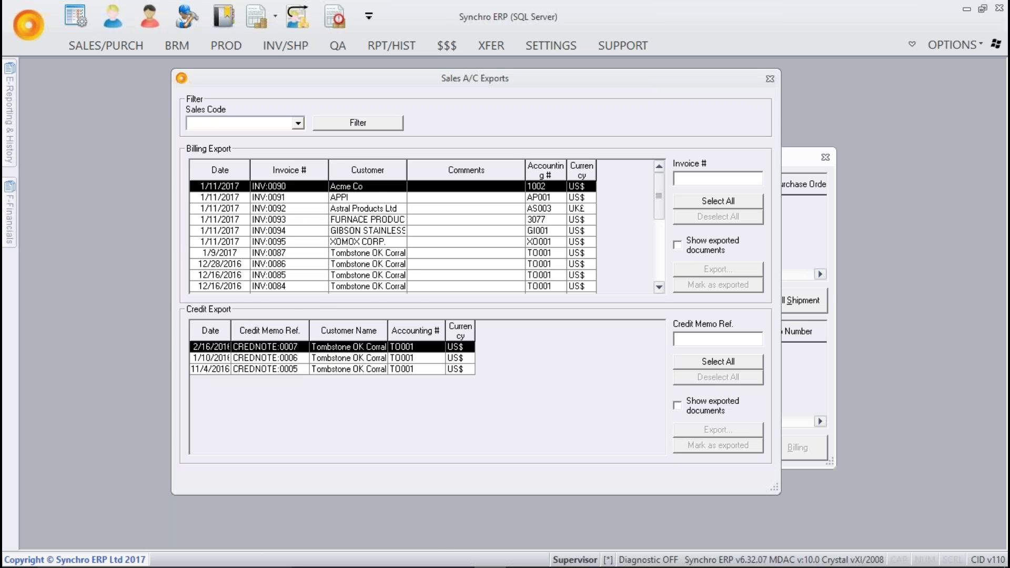
Step: Switch to the EXPORT folder in File Explorer, open acexport.txt to examine the exported invoice data, and close the file
{"action": "key", "text": "alt+Tab"}
{"action": "key", "text": "alt+Tab"}
{"action": "key", "text": "alt+Tab"}
{"action": "key", "text": "alt+Tab"}
{"action": "key", "text": "alt+Tab"}
{"action": "key", "text": "alt+Tab"}
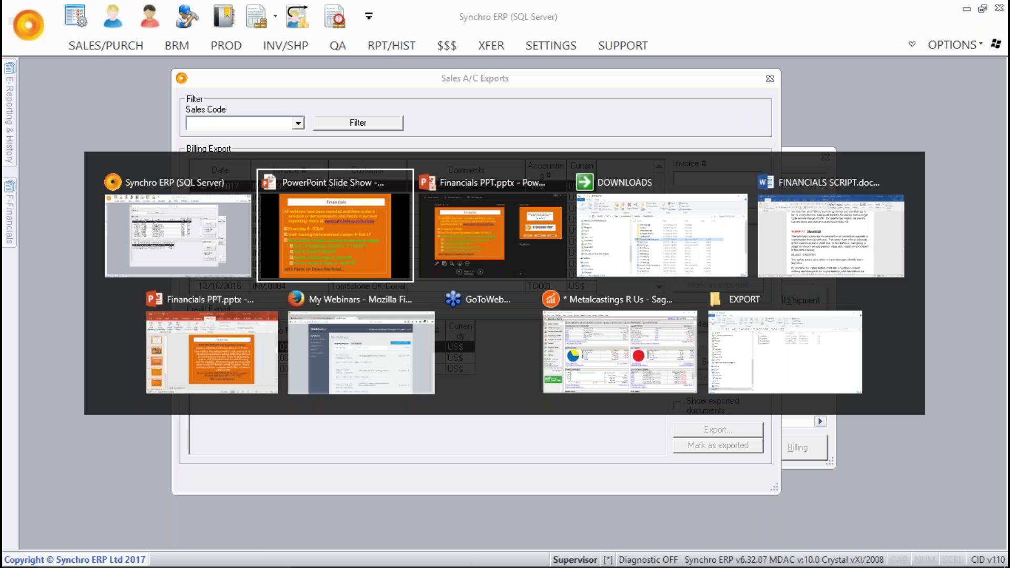
{"action": "key", "text": "alt+Tab"}
{"action": "key", "text": "alt+Tab"}
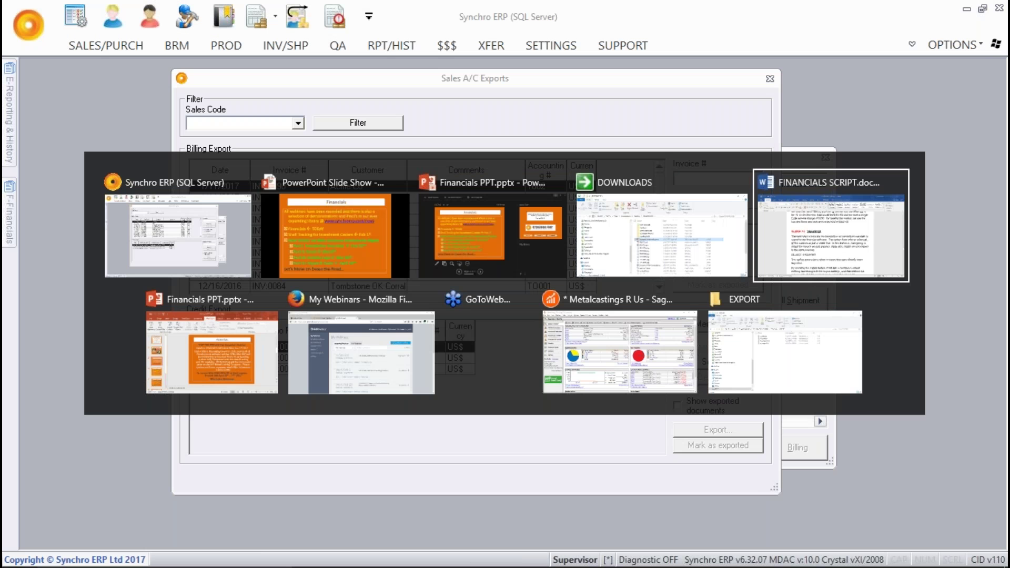
{"action": "key", "text": "alt+Tab"}
{"action": "key", "text": "alt+Tab"}
{"action": "key", "text": "alt+Tab"}
{"action": "key", "text": "alt+Tab"}
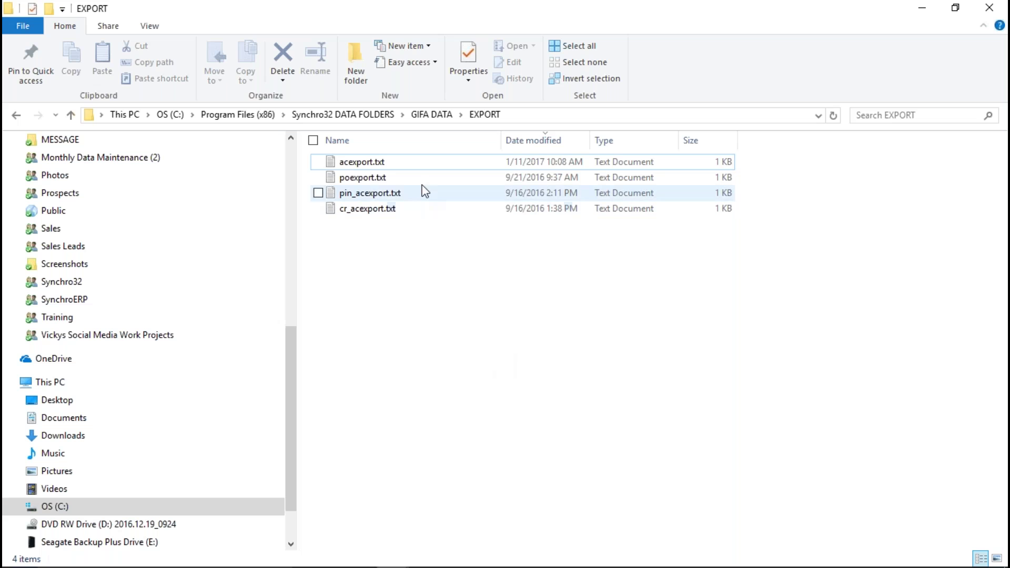
{"action": "double_click", "coordinate": [381, 163]}
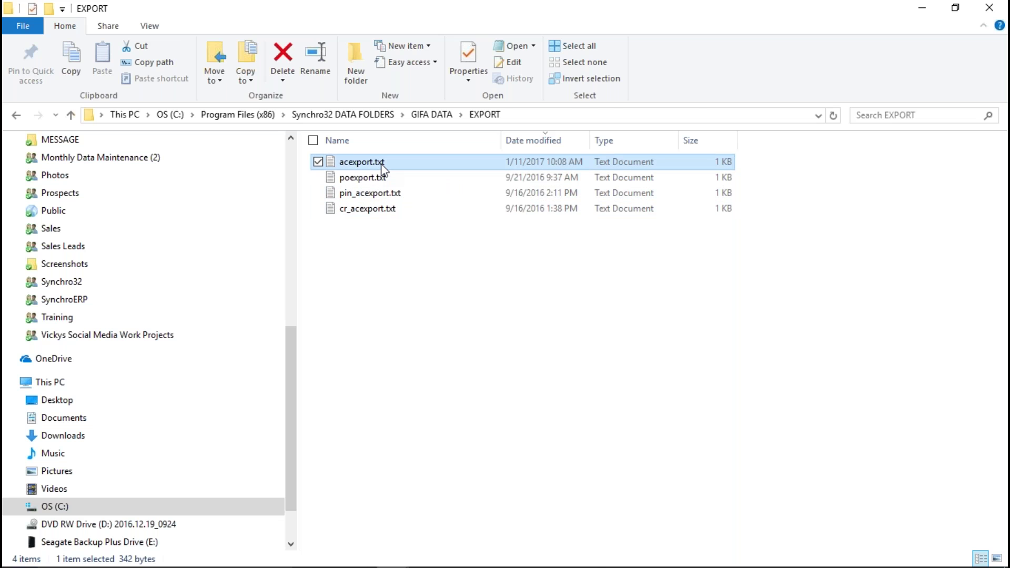
{"action": "mouse_move", "coordinate": [451, 49]}
{"action": "left_mouse_down"}
{"action": "mouse_move", "coordinate": [568, 34]}
{"action": "mouse_move", "coordinate": [681, 42]}
{"action": "mouse_move", "coordinate": [462, 27]}
{"action": "mouse_move", "coordinate": [450, 51]}
{"action": "left_mouse_up"}
{"action": "left_click", "coordinate": [931, 45]}
Step: Switch to Sage 50 Accounting and open its Select Import/Export window for the Metalcastings R Us company
{"action": "key", "text": "alt+Tab"}
{"action": "key", "text": "alt+Tab"}
{"action": "key", "text": "alt+Tab"}
{"action": "key", "text": "alt+Tab"}
{"action": "key", "text": "alt+Tab"}
{"action": "key", "text": "alt+Tab"}
{"action": "key", "text": "alt+Tab"}
{"action": "key", "text": "alt+Tab"}
{"action": "key", "text": "alt+Tab"}
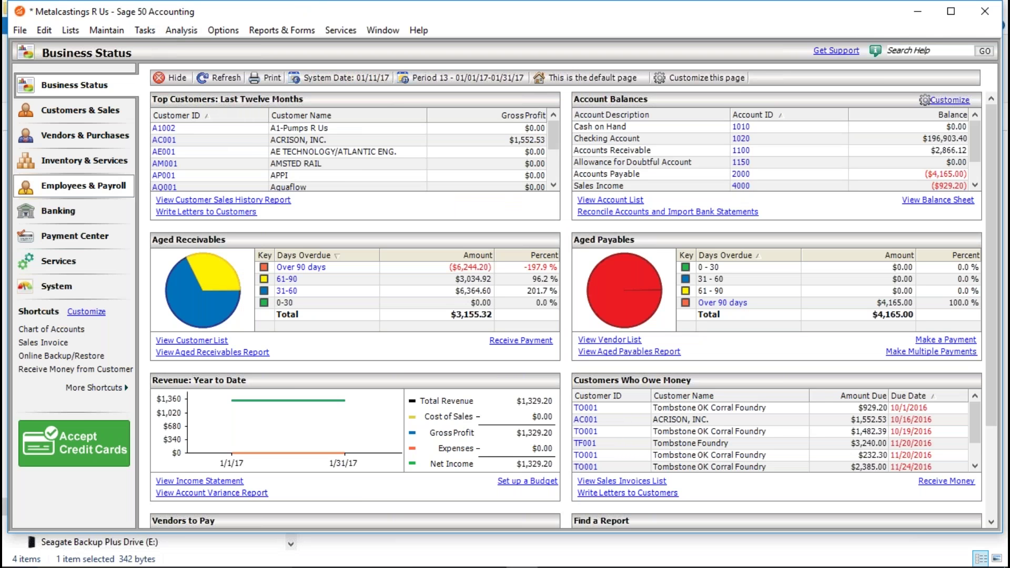
{"action": "left_click", "coordinate": [19, 30]}
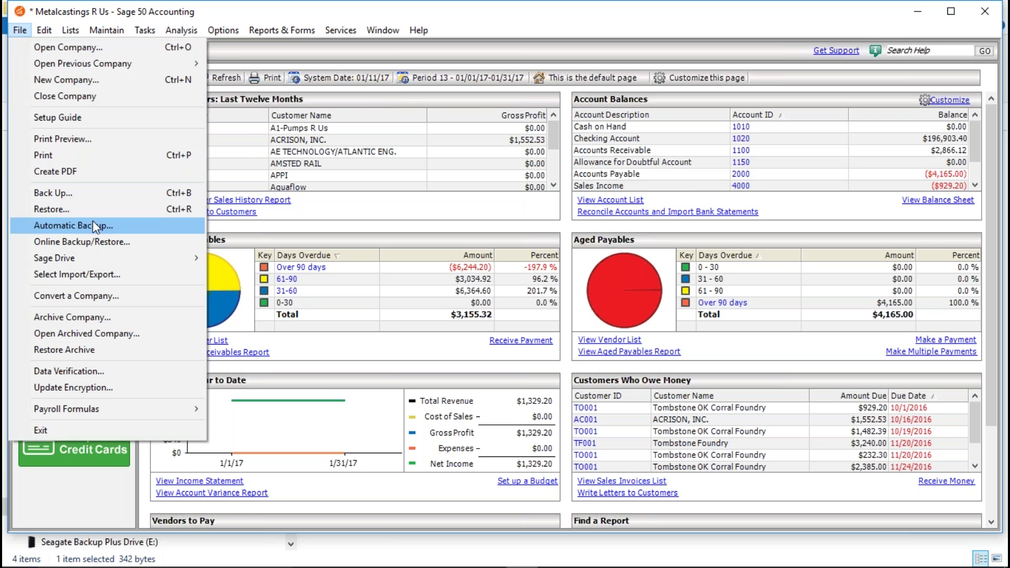
{"action": "left_click", "coordinate": [95, 276]}
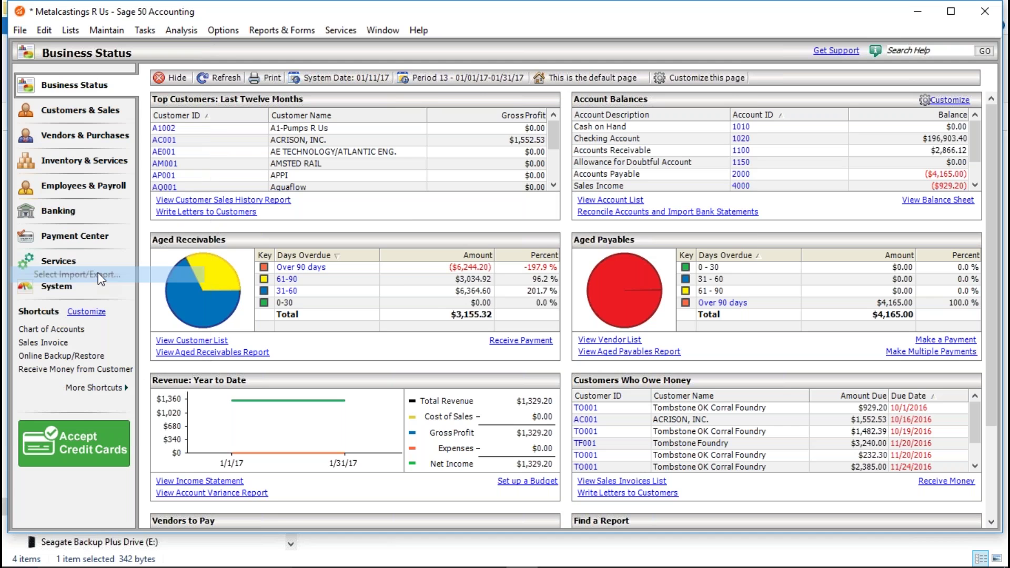
{"action": "key", "text": "Escape"}
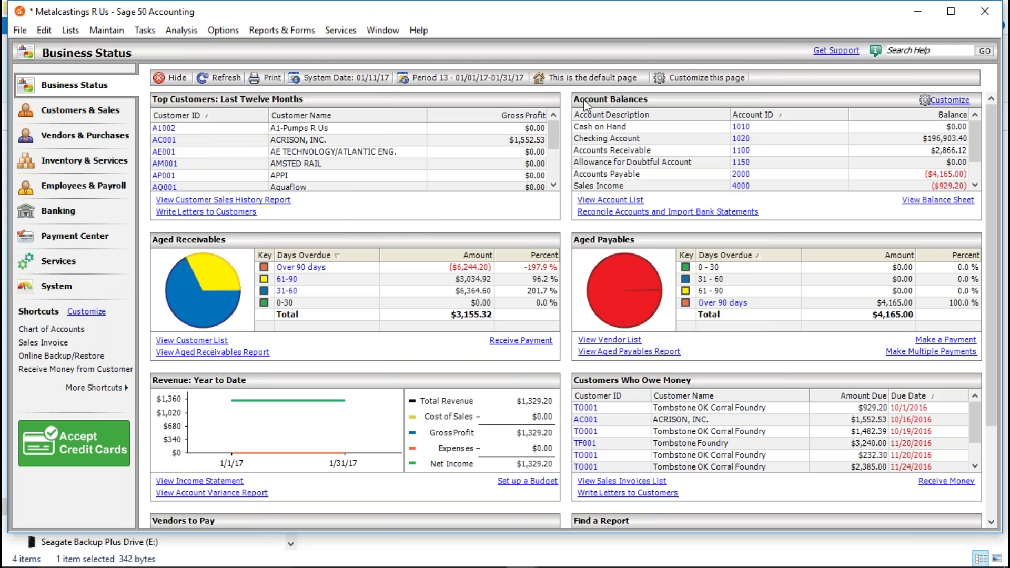
{"action": "key", "text": "alt+Tab"}
{"action": "left_click_drag", "start_coordinate": [571, 94], "coordinate": [521, 108]}
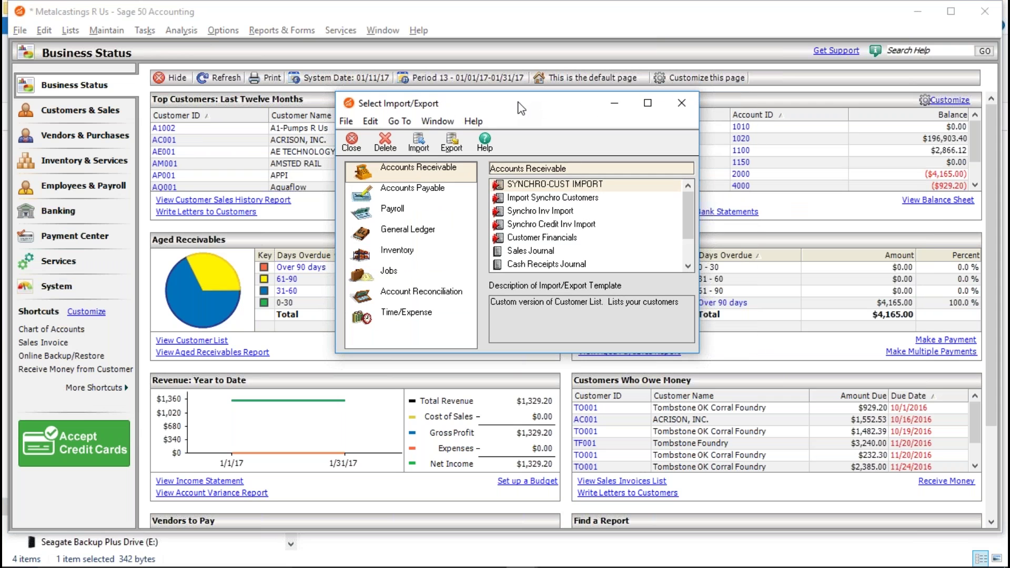
Step: Run the Synchro Inv Import template for Accounts Receivable, continue past the backup reminder, and close the Select Import/Export window
{"action": "left_click", "coordinate": [516, 211]}
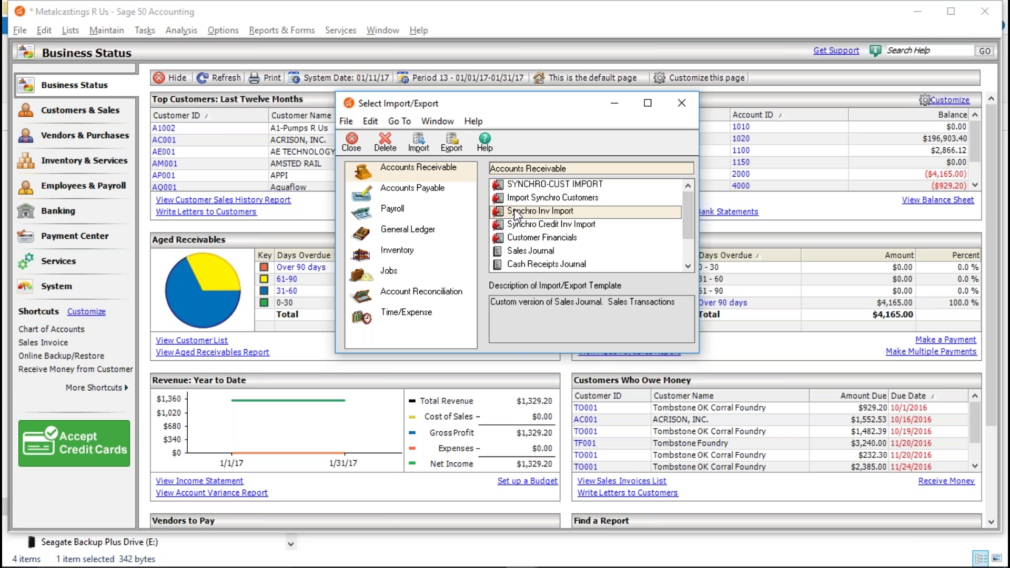
{"action": "left_click", "coordinate": [429, 146]}
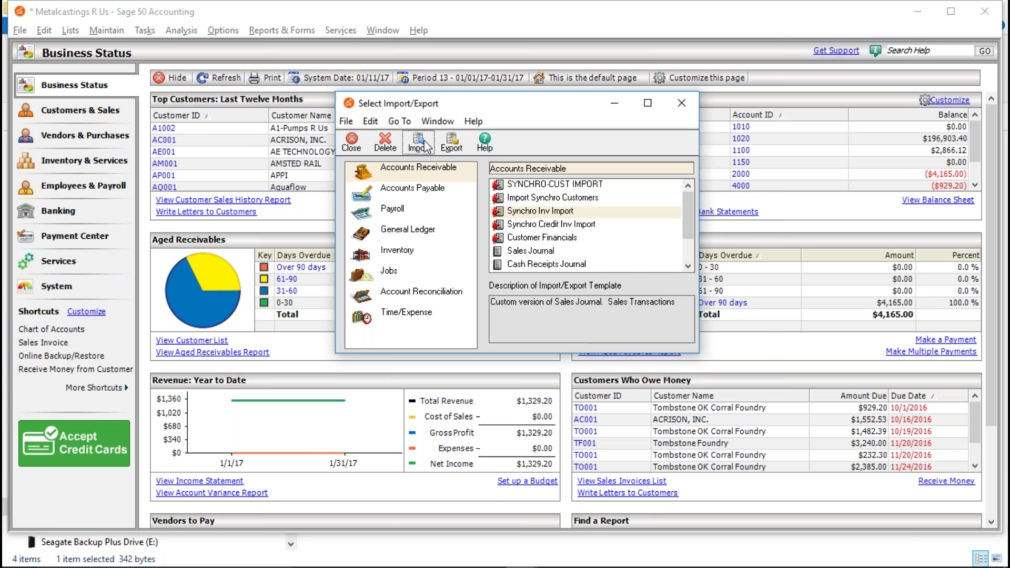
{"action": "left_click_drag", "start_coordinate": [530, 149], "coordinate": [509, 136]}
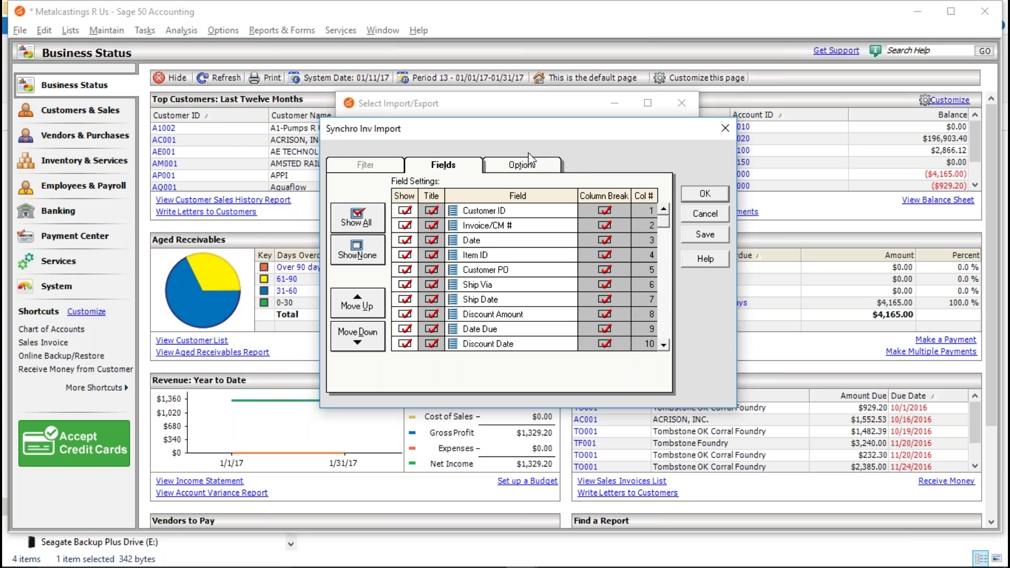
{"action": "left_click", "coordinate": [693, 196]}
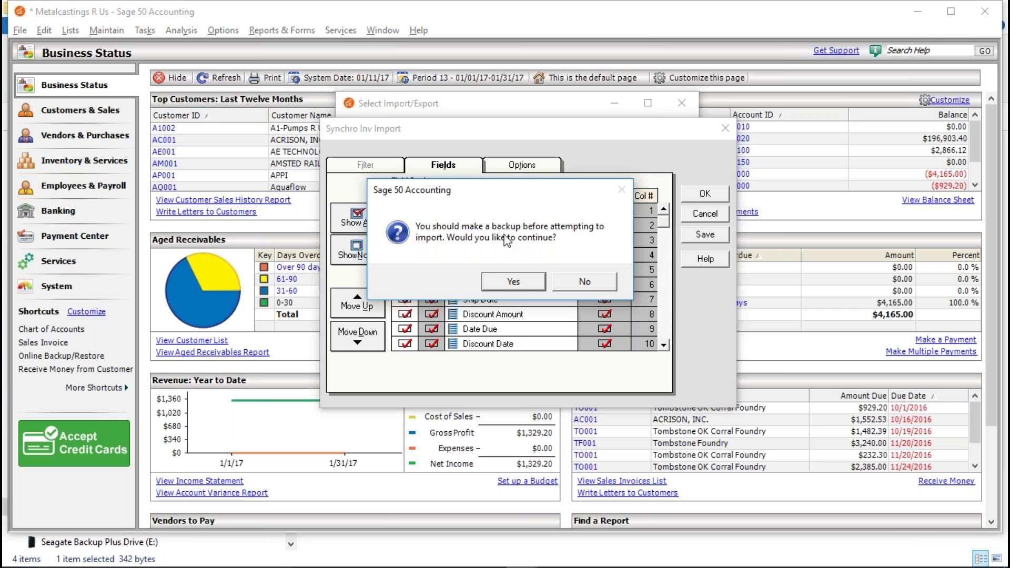
{"action": "left_click", "coordinate": [508, 283]}
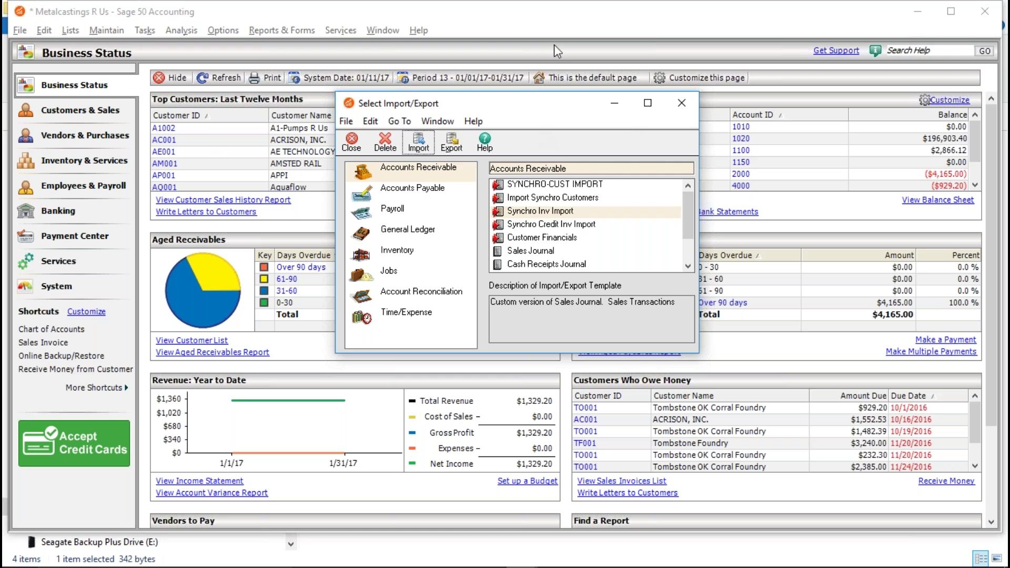
{"action": "left_click", "coordinate": [682, 104]}
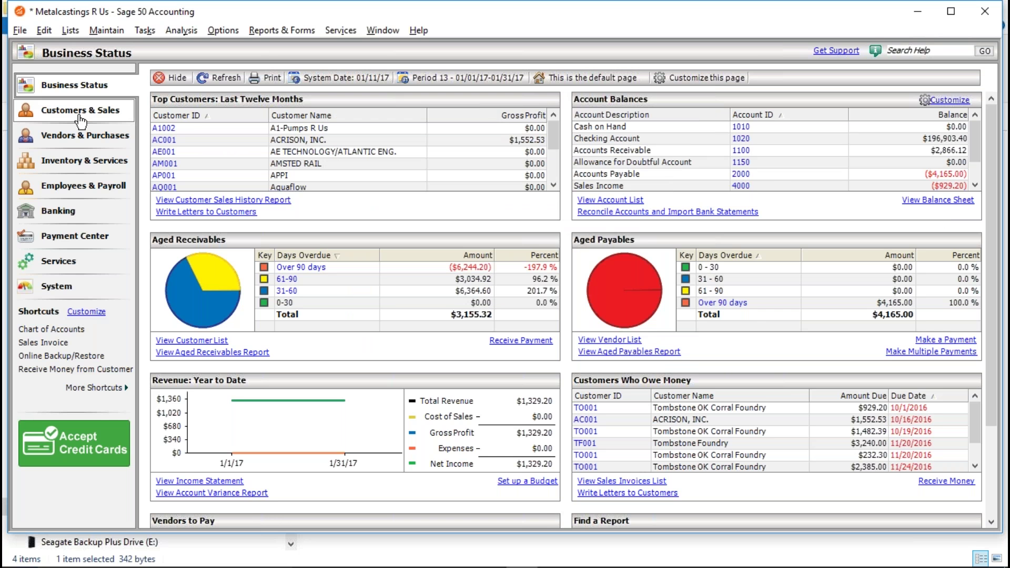
Step: Open the imported Tombstone OK Corral Foundry invoice from the Sales Invoice List and maximize it to check its details
{"action": "left_click", "coordinate": [80, 112]}
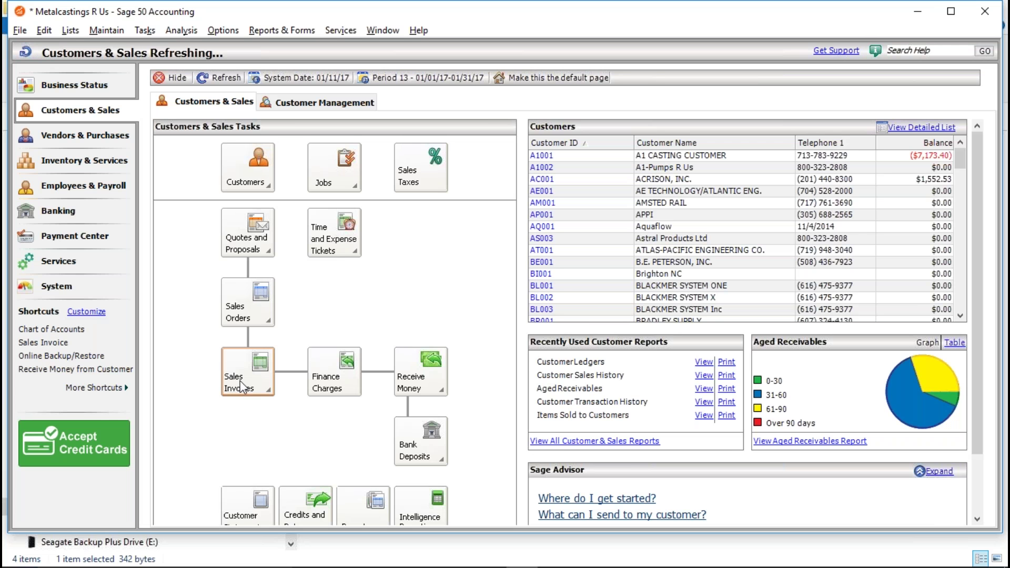
{"action": "left_click", "coordinate": [245, 377]}
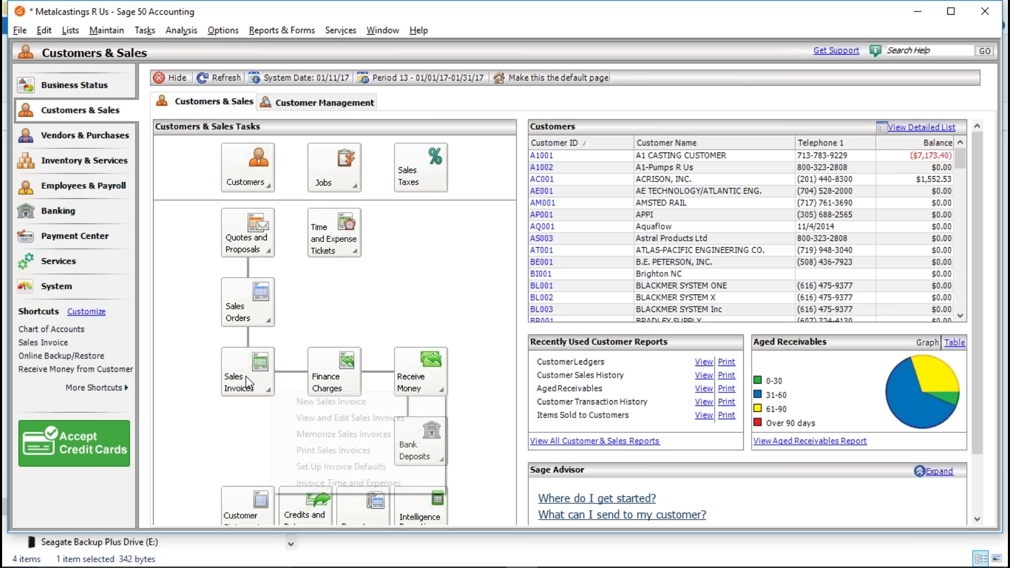
{"action": "left_click", "coordinate": [323, 418]}
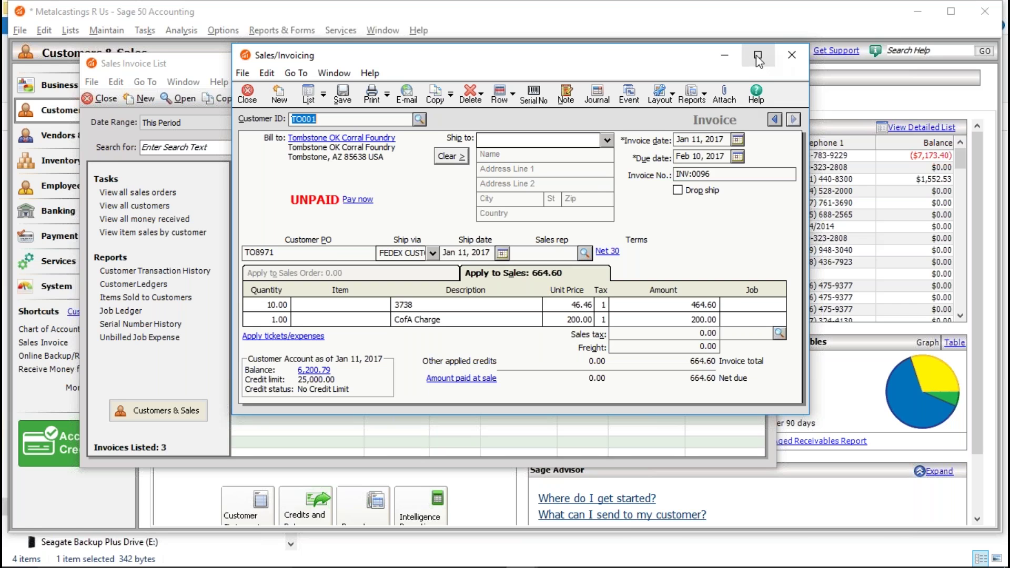
{"action": "left_click", "coordinate": [755, 70]}
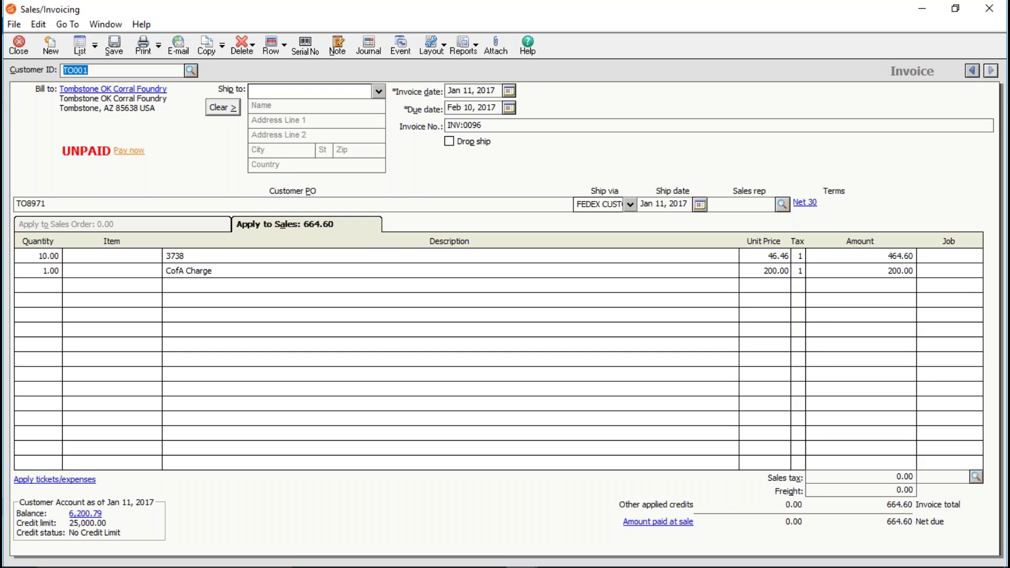
Step: Record a check payment with reference 10011 for the imported invoice's full amount, and put away the receipt and invoice windows
{"action": "left_click", "coordinate": [132, 152]}
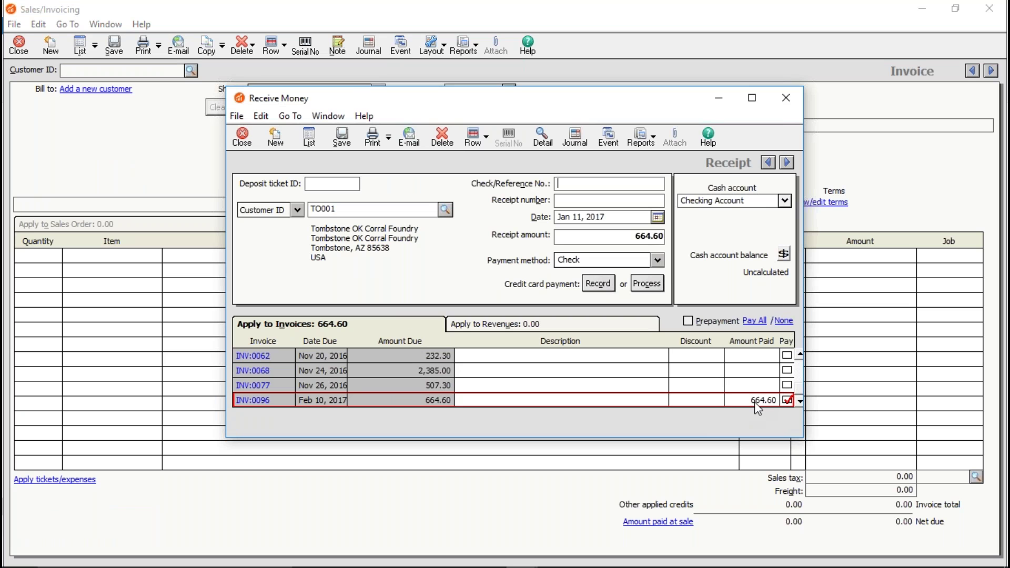
{"action": "left_click", "coordinate": [339, 138]}
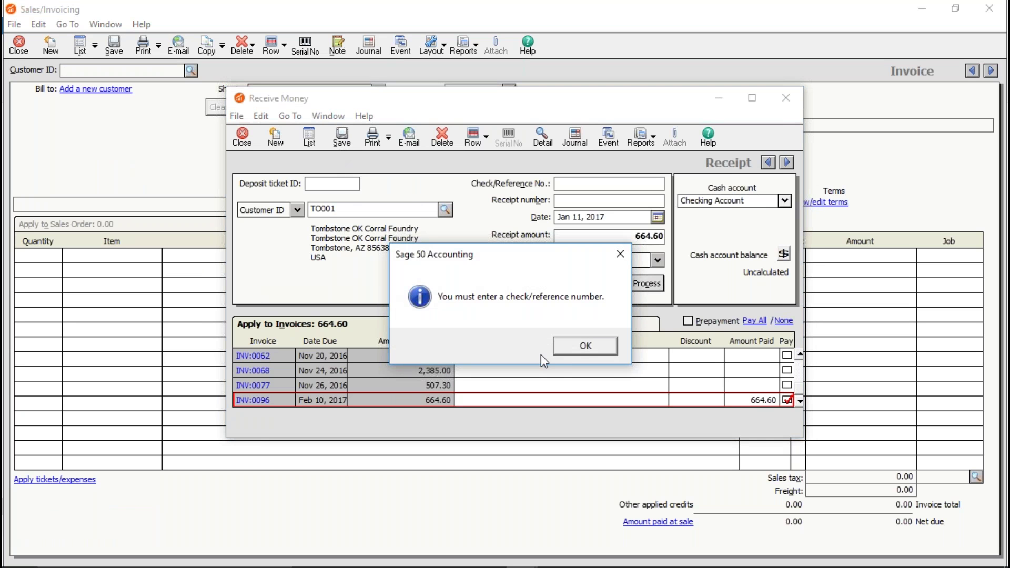
{"action": "key", "text": "Return"}
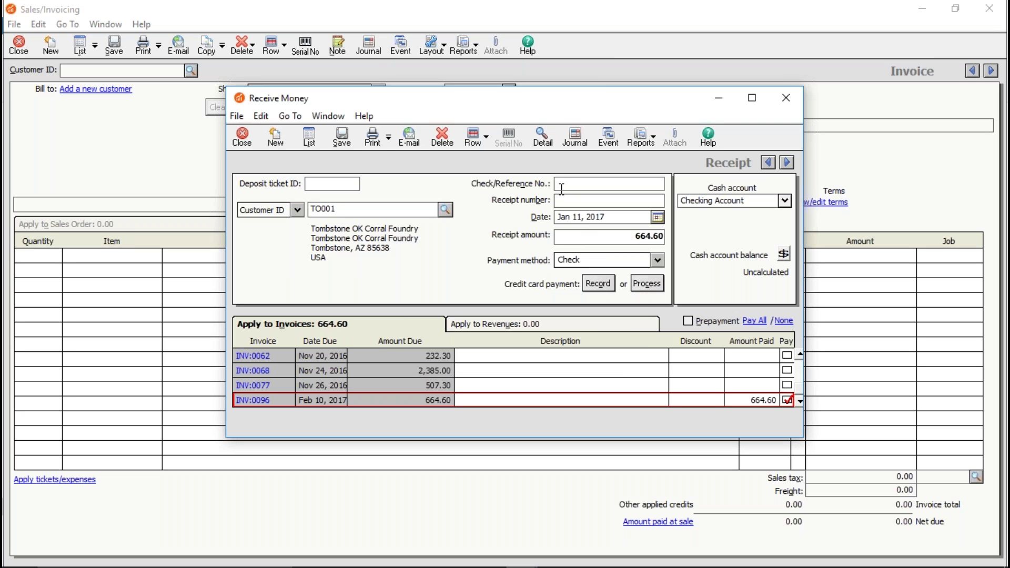
{"action": "left_click", "coordinate": [562, 188]}
{"action": "type", "text": "10011"}
{"action": "left_click", "coordinate": [342, 138]}
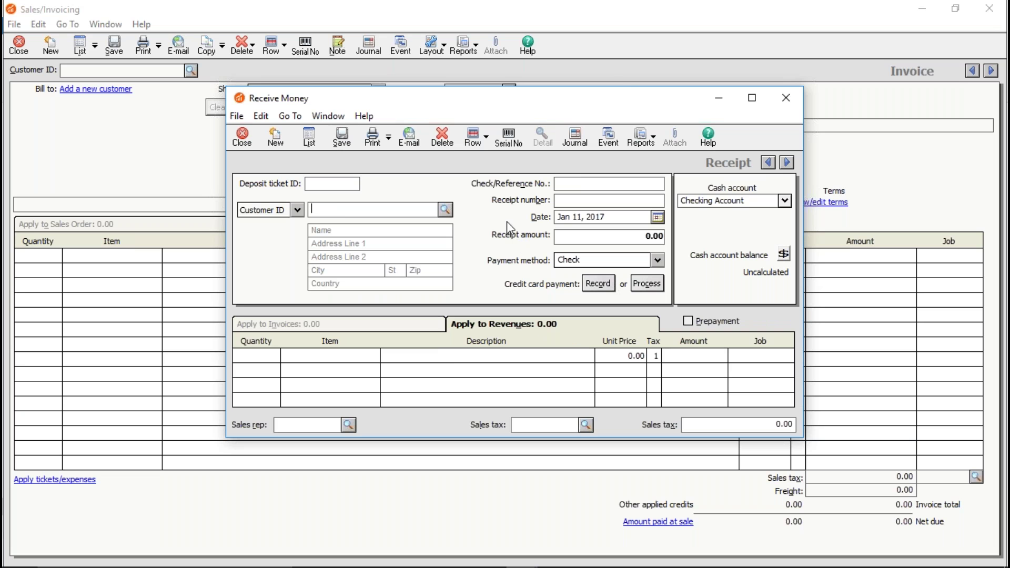
{"action": "left_click", "coordinate": [784, 101]}
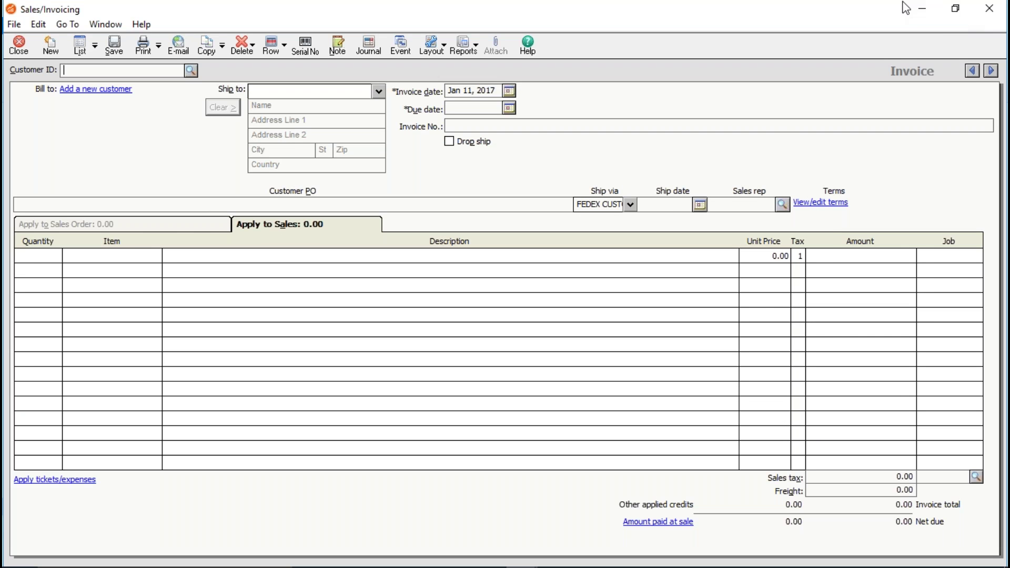
{"action": "left_click", "coordinate": [922, 9]}
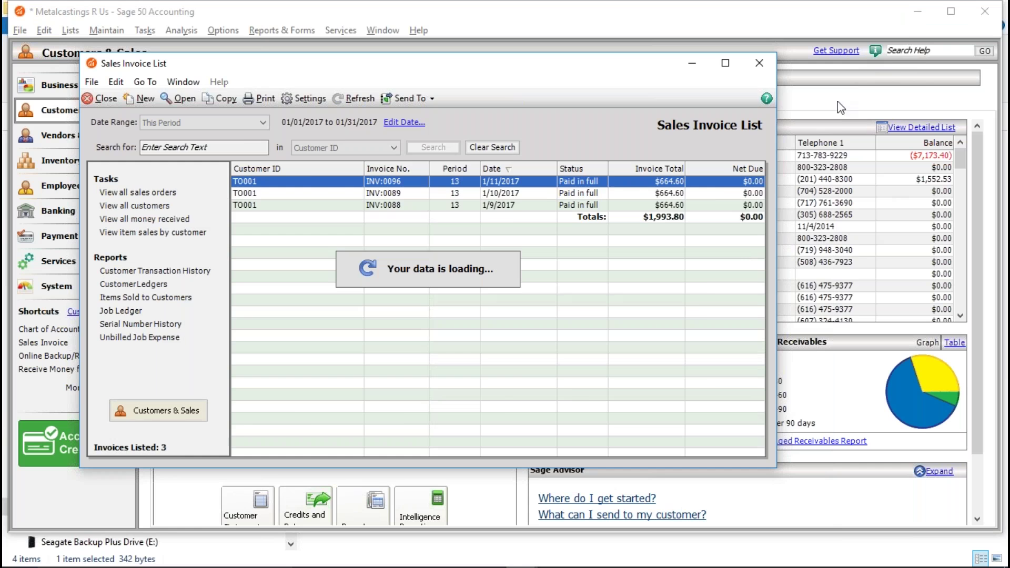
Step: Switch back to Synchro ERP and close the Sales A/C Exports window
{"action": "key", "text": "alt+Tab"}
{"action": "key", "text": "alt+Tab"}
{"action": "key", "text": "alt+Tab"}
{"action": "key", "text": "alt+Tab"}
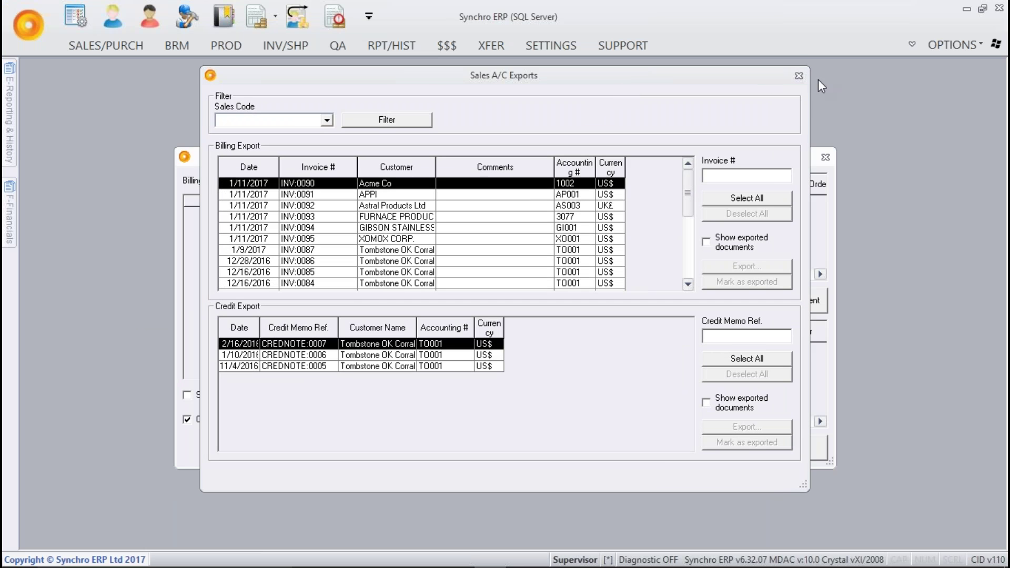
{"action": "left_click", "coordinate": [800, 76]}
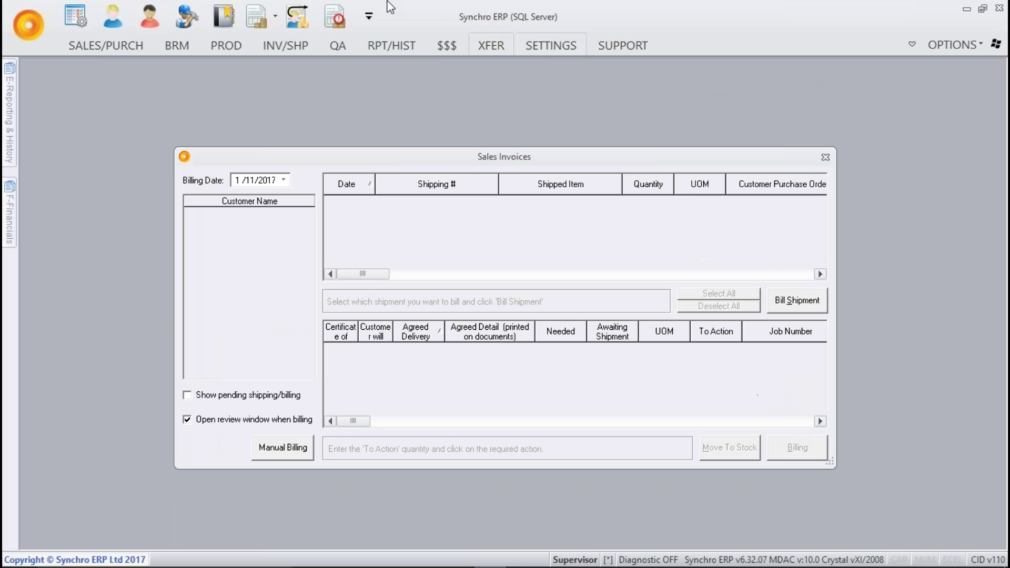
Step: Mark both lines of the Tombstone OK Corral Foundry invoice as paid in Billing Payment Status, and close it and the Sales Invoices window
{"action": "left_click", "coordinate": [341, 17]}
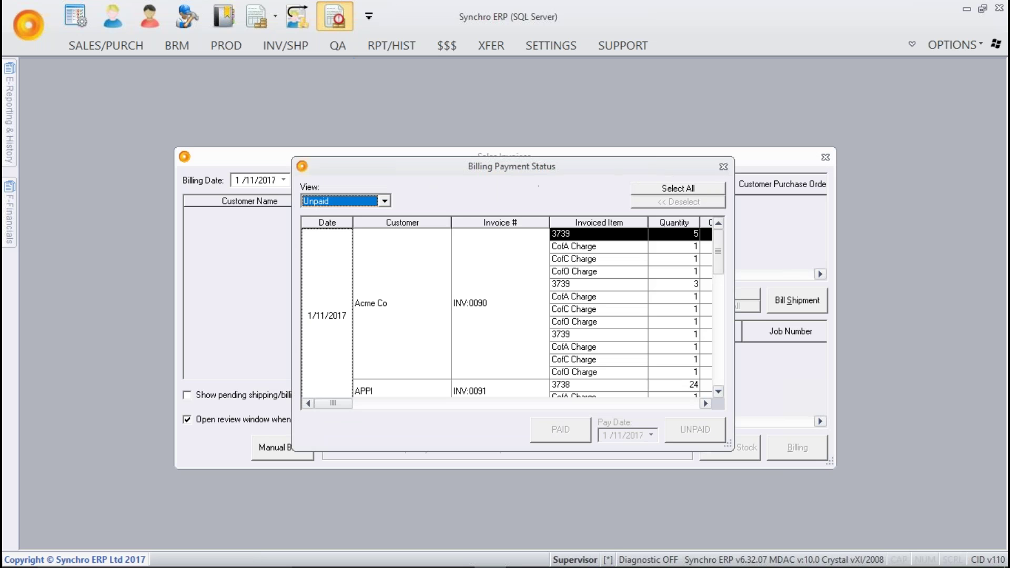
{"action": "scroll", "coordinate": [521, 305], "scroll_direction": "down", "scroll_amount": 3}
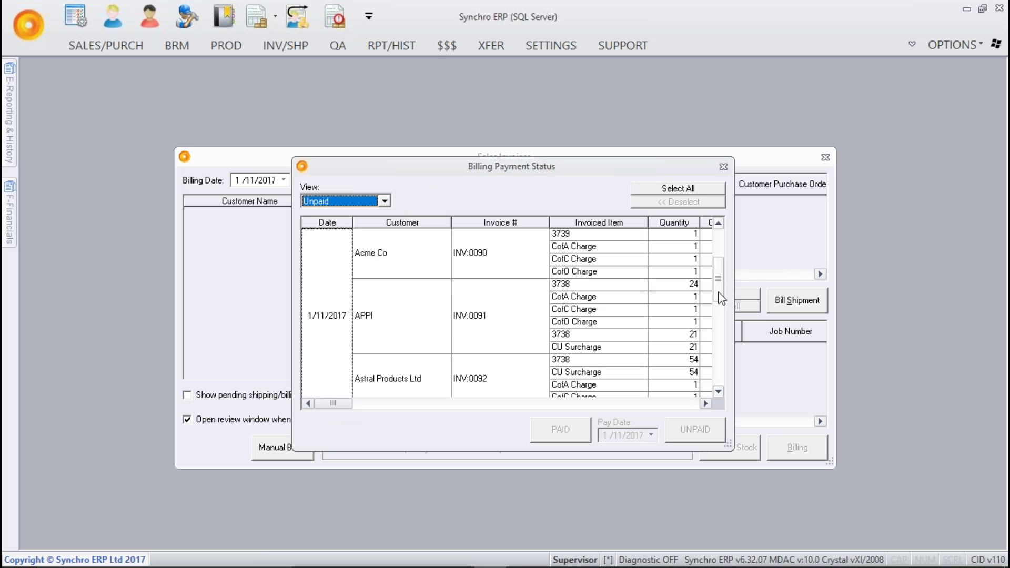
{"action": "left_click_drag", "start_coordinate": [721, 295], "coordinate": [718, 364]}
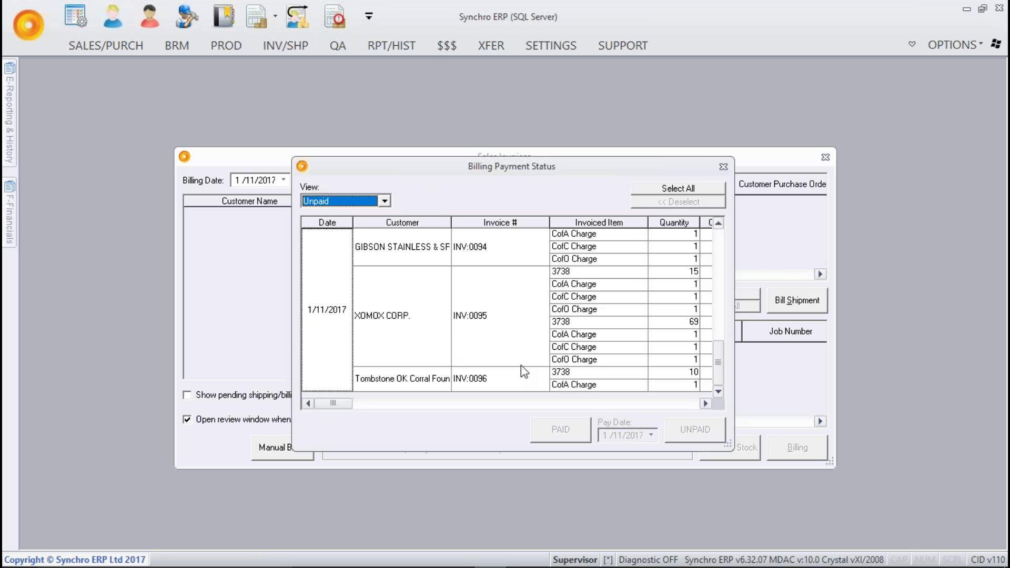
{"action": "left_click", "coordinate": [575, 375]}
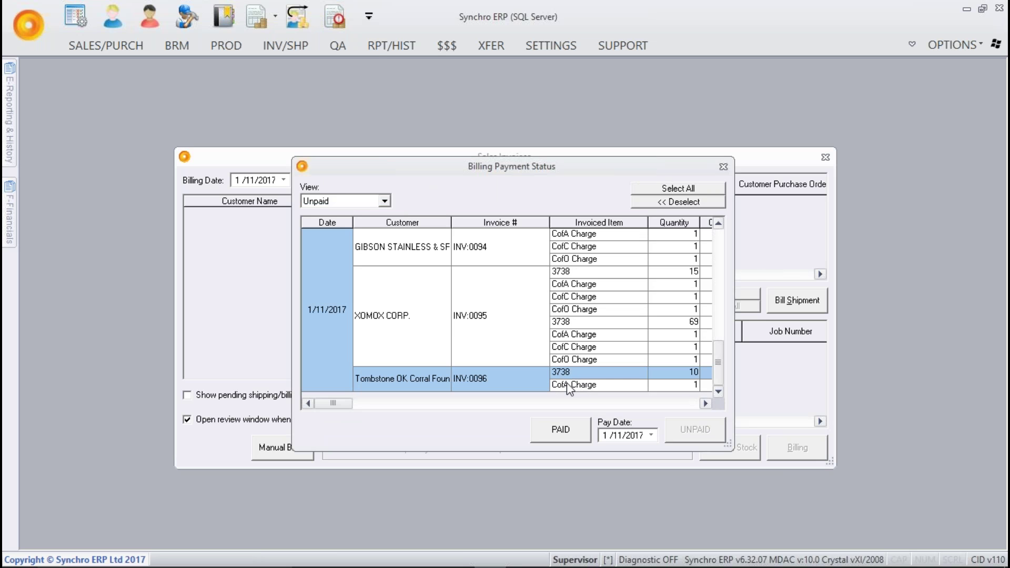
{"action": "left_click", "coordinate": [567, 383]}
{"action": "left_click", "coordinate": [561, 431]}
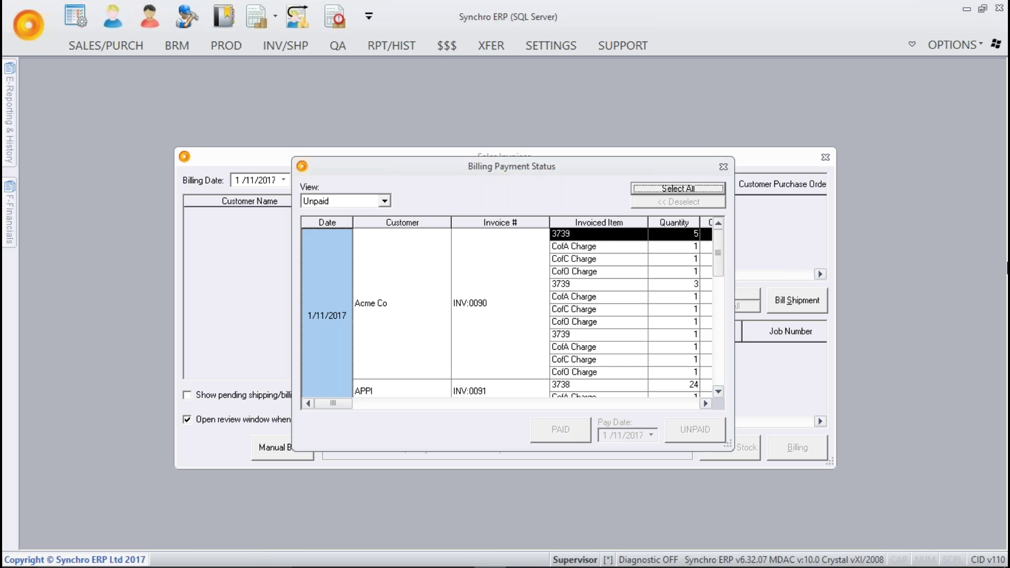
{"action": "left_click", "coordinate": [723, 166]}
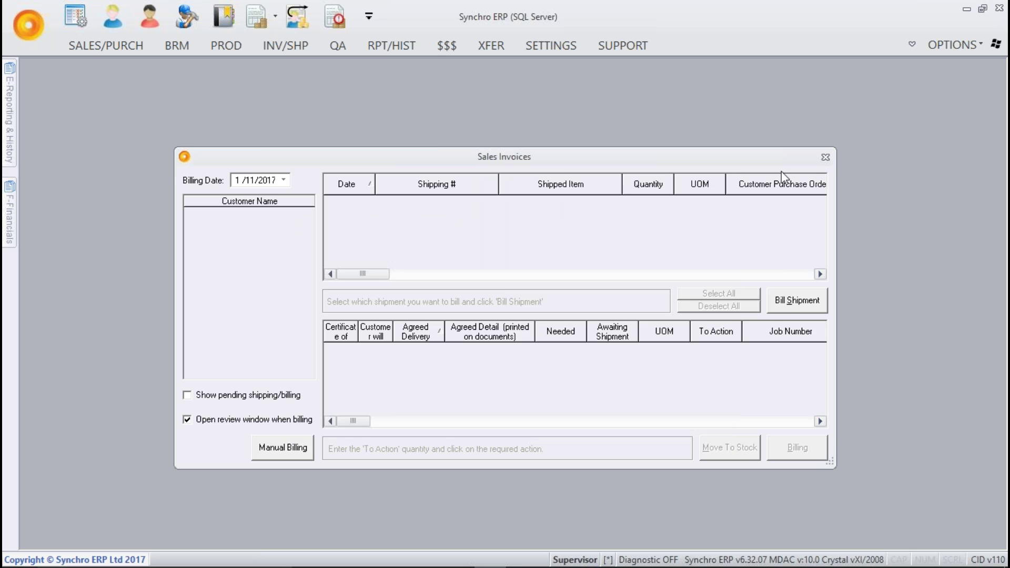
{"action": "left_click", "coordinate": [826, 160]}
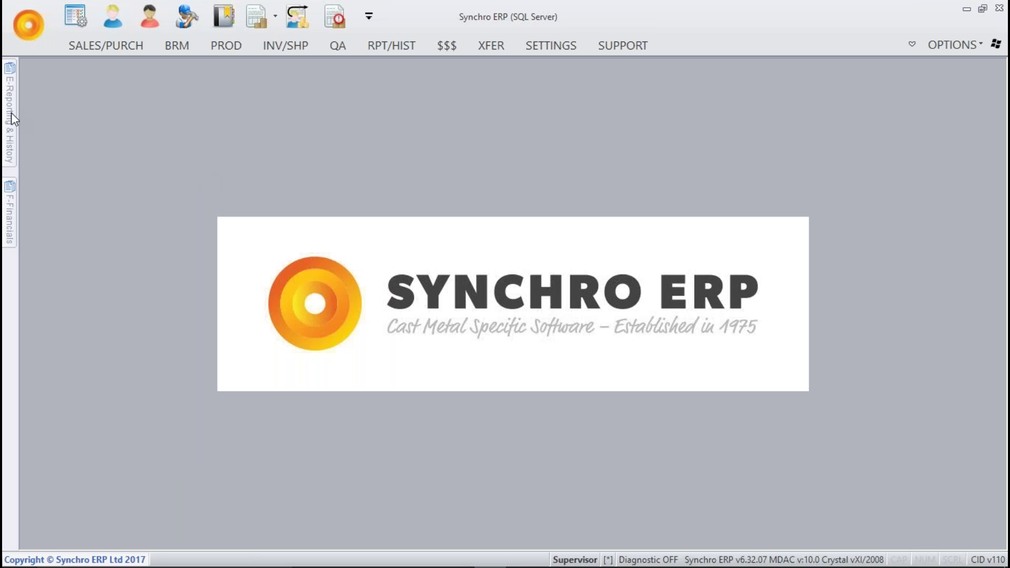
Step: Generate the E-001 Dashboard Financials report for the period 2017-1-1 to 2017-1-11
{"action": "left_click", "coordinate": [12, 119]}
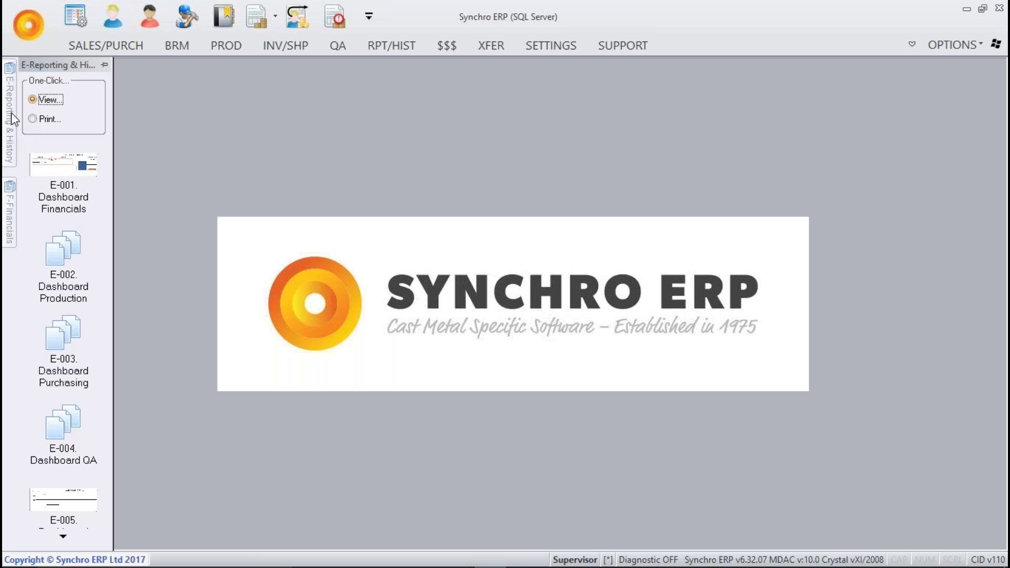
{"action": "left_click", "coordinate": [46, 200]}
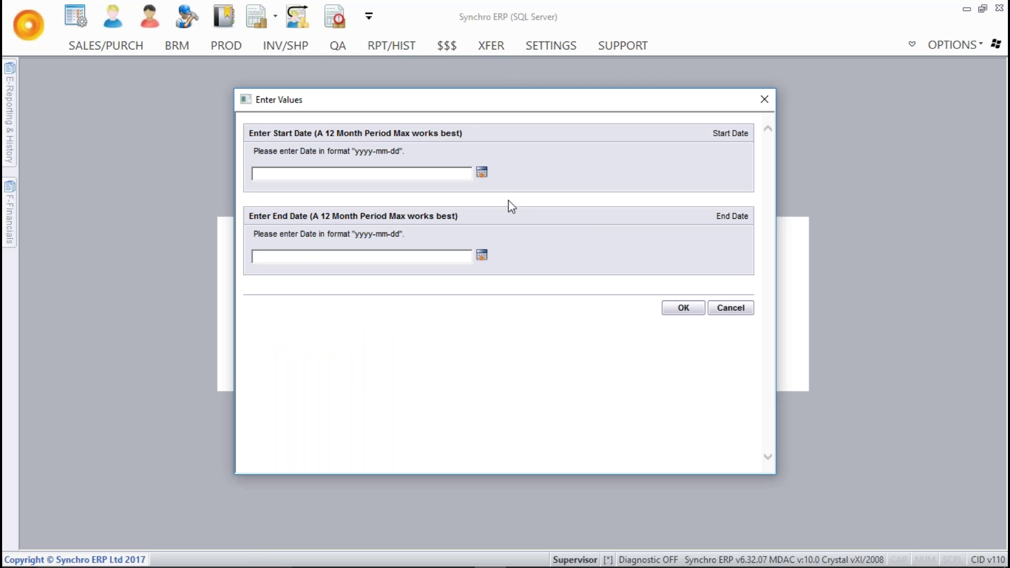
{"action": "left_click", "coordinate": [482, 172]}
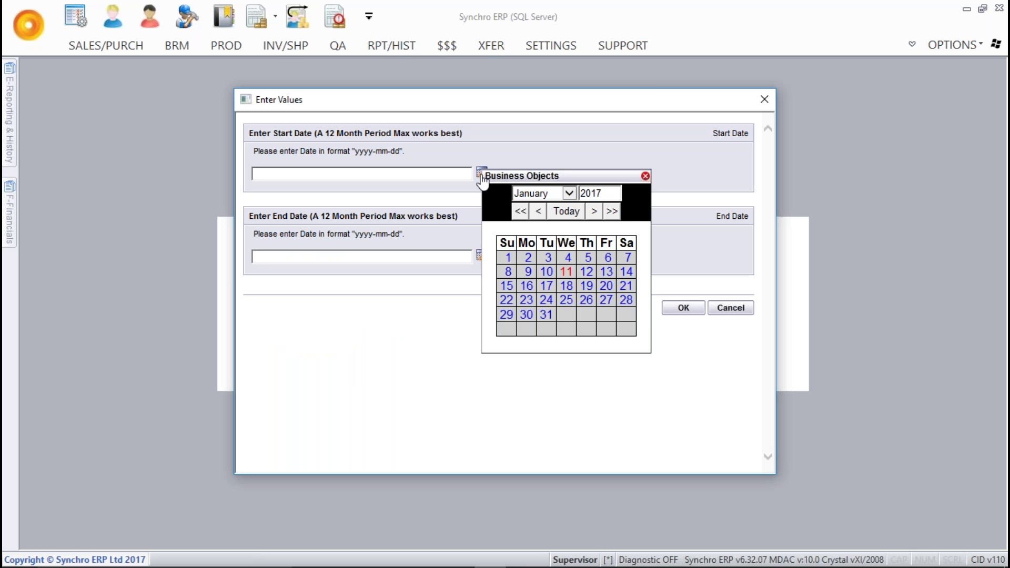
{"action": "left_click", "coordinate": [507, 263]}
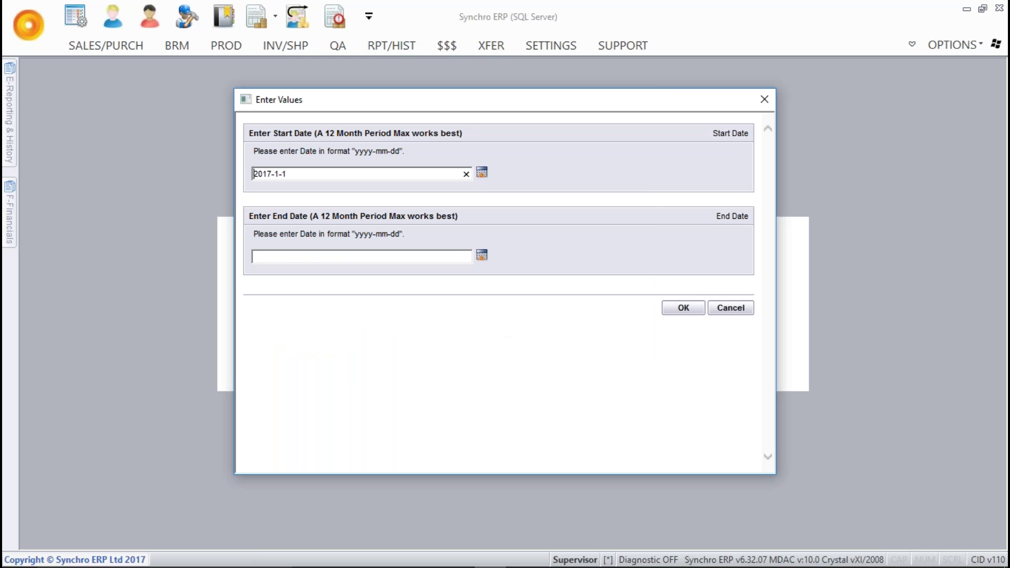
{"action": "left_click", "coordinate": [480, 257]}
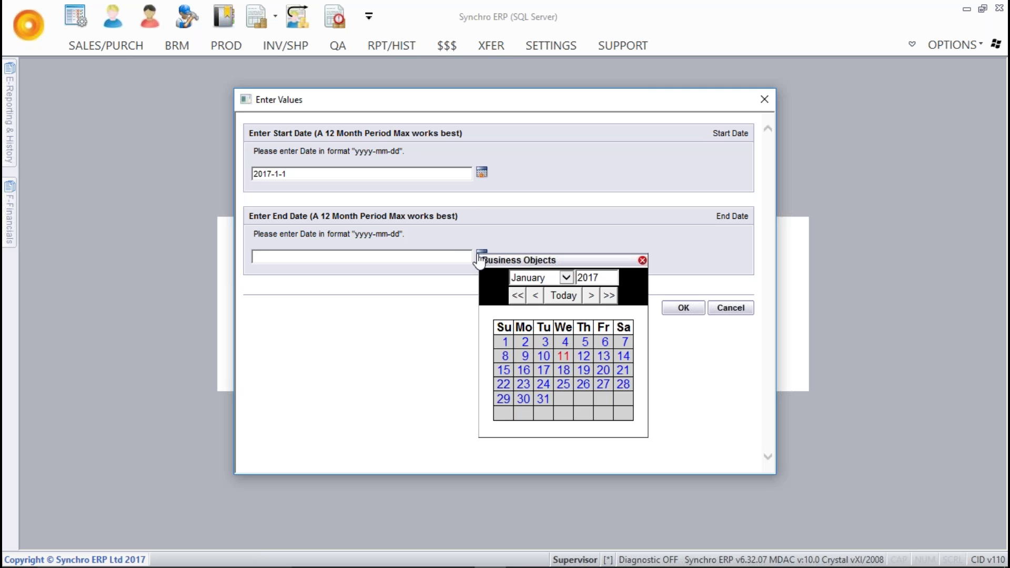
{"action": "left_click", "coordinate": [567, 357]}
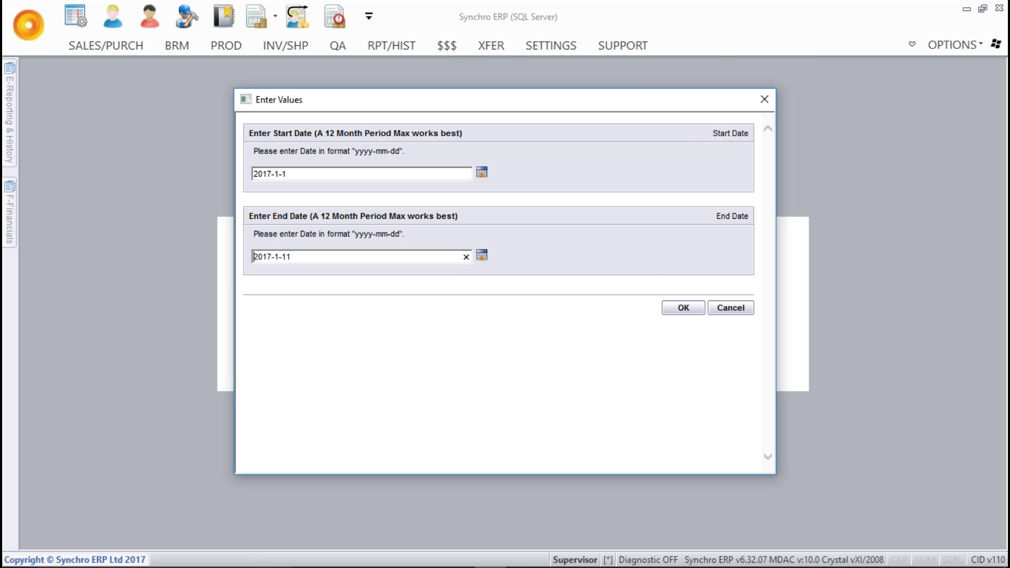
{"action": "left_click", "coordinate": [672, 309]}
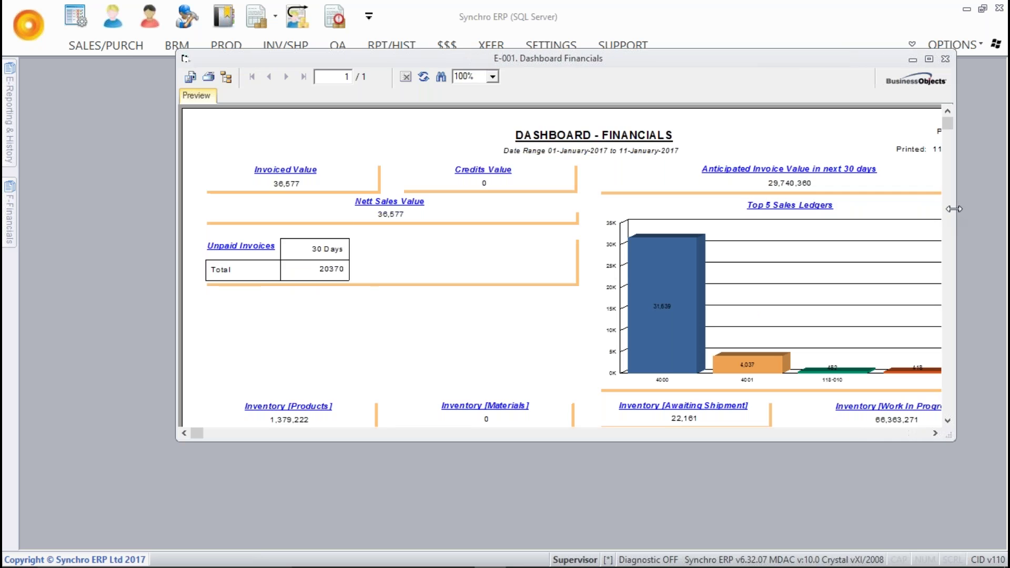
Step: Examine the invoiced value, unpaid invoices and inventory sections of the financial dashboard, and close the report
{"action": "left_click_drag", "start_coordinate": [753, 69], "coordinate": [645, 65]}
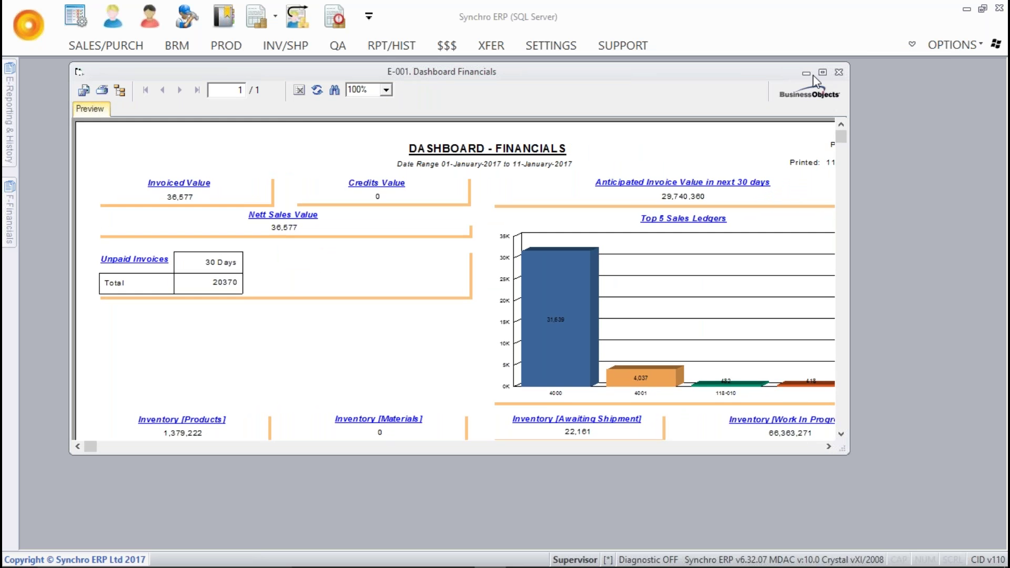
{"action": "scroll", "coordinate": [300, 300], "scroll_direction": "down", "scroll_amount": 3}
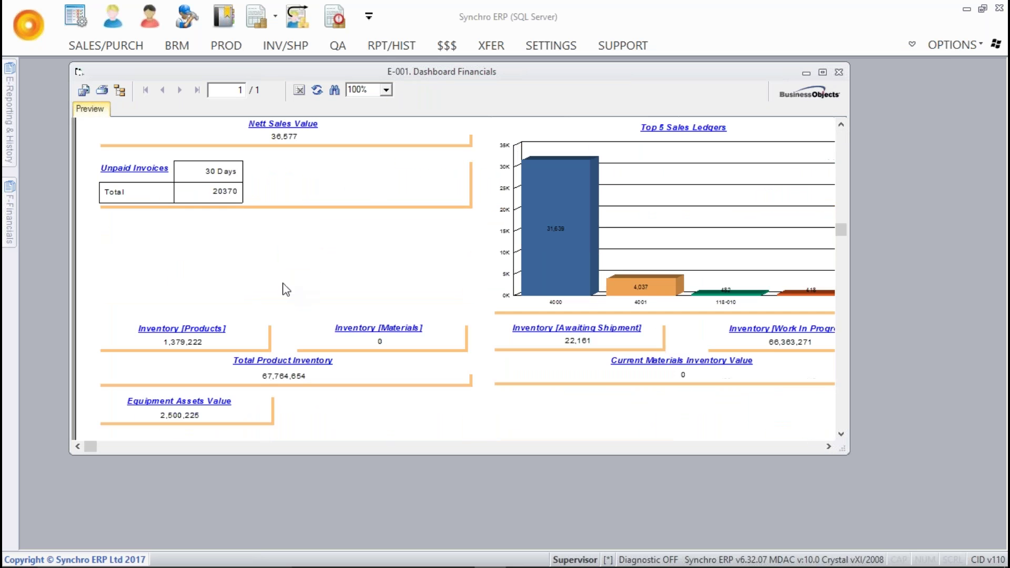
{"action": "scroll", "coordinate": [274, 254], "scroll_direction": "up", "scroll_amount": 3}
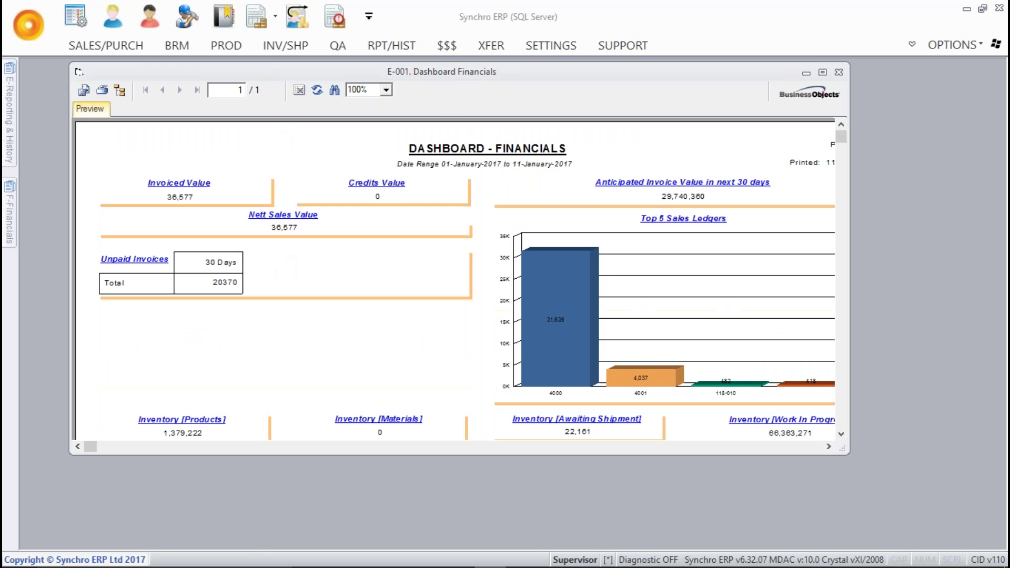
{"action": "left_click", "coordinate": [838, 72]}
Step: Open the F-004 Invoicing History by Customer report and set its date range to 2017-1-1 through 2017-1-11
{"action": "left_click", "coordinate": [14, 225]}
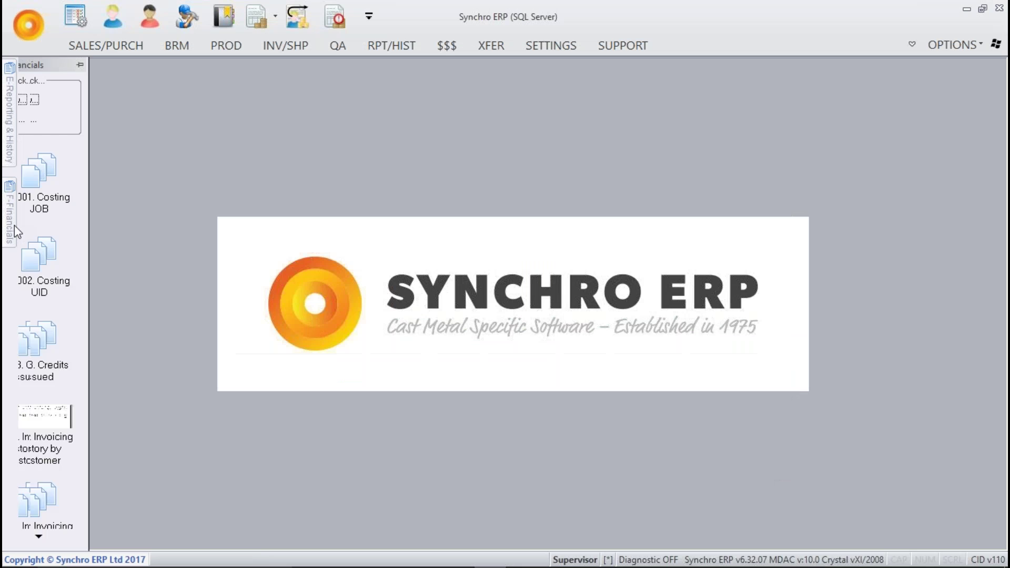
{"action": "left_click", "coordinate": [64, 418]}
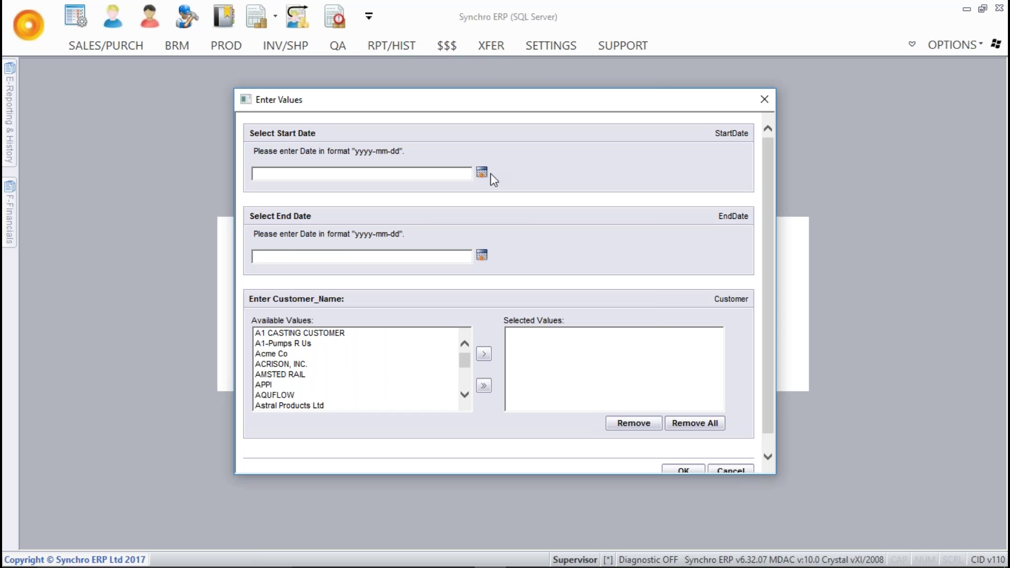
{"action": "left_click", "coordinate": [482, 177]}
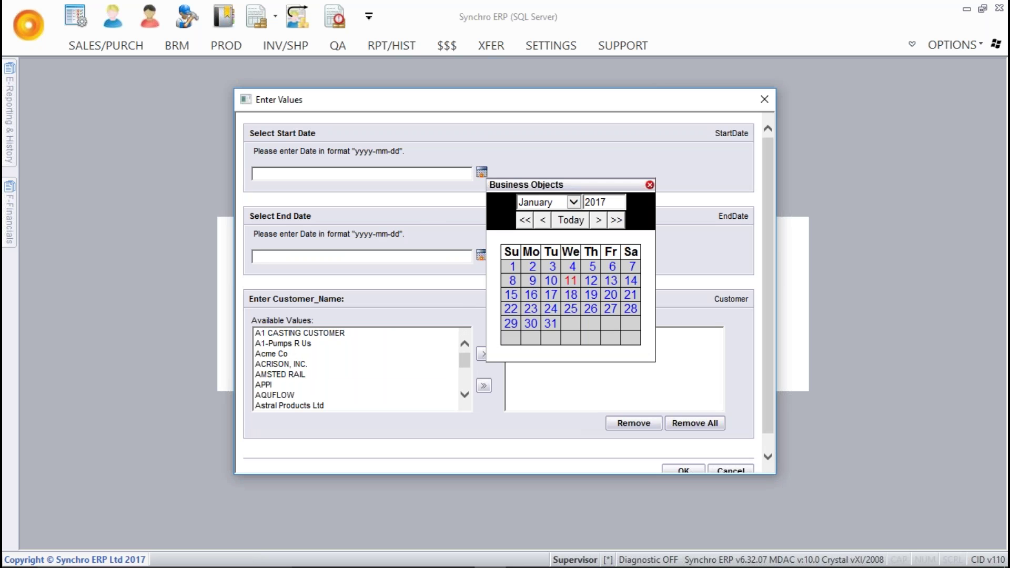
{"action": "left_click", "coordinate": [513, 267]}
{"action": "left_click", "coordinate": [482, 256]}
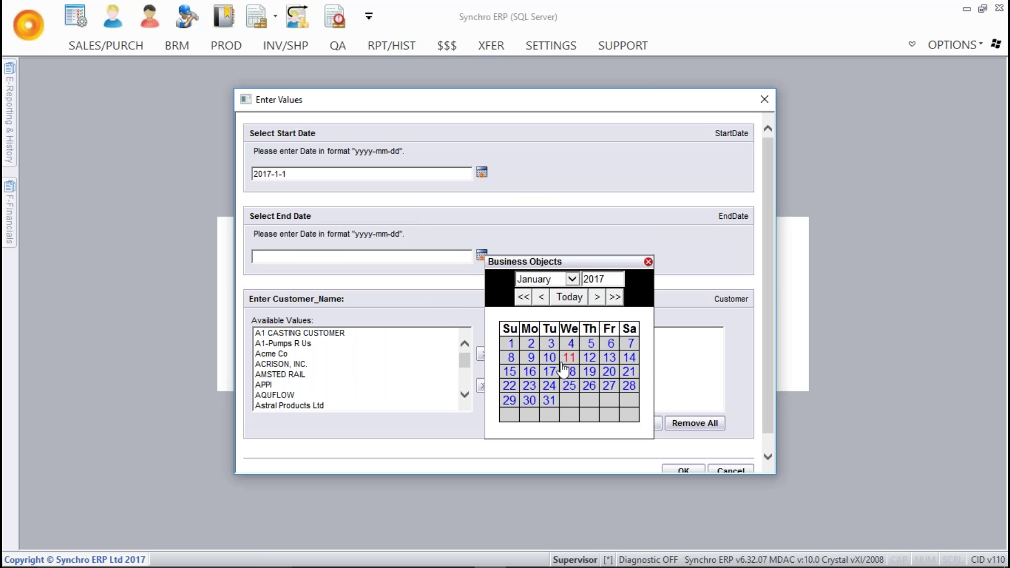
{"action": "left_click", "coordinate": [570, 358]}
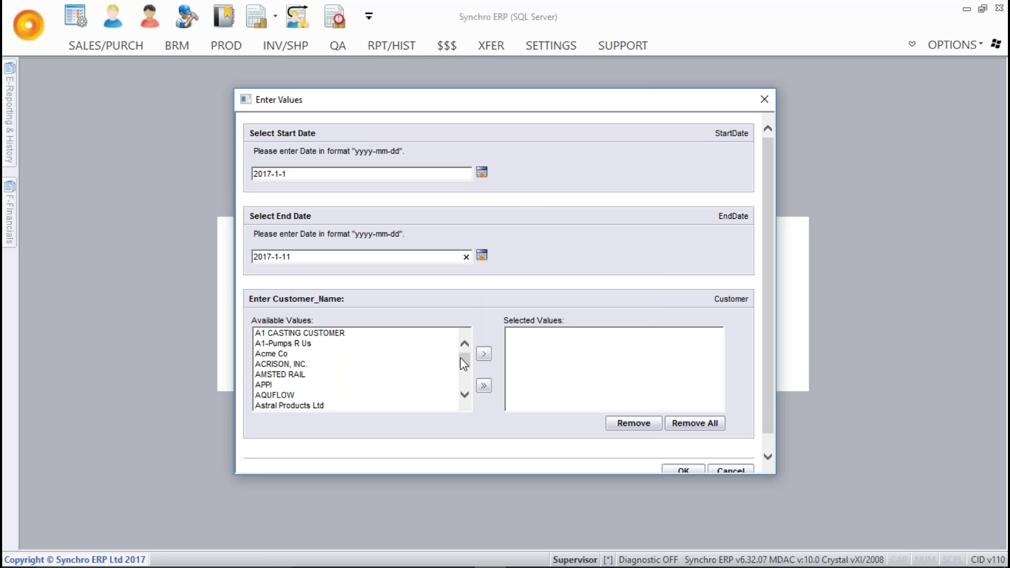
Step: Add Tombstone OK Corral Foundry as the report's customer and generate the invoicing history
{"action": "left_click_drag", "start_coordinate": [463, 363], "coordinate": [450, 413]}
{"action": "left_click", "coordinate": [331, 387]}
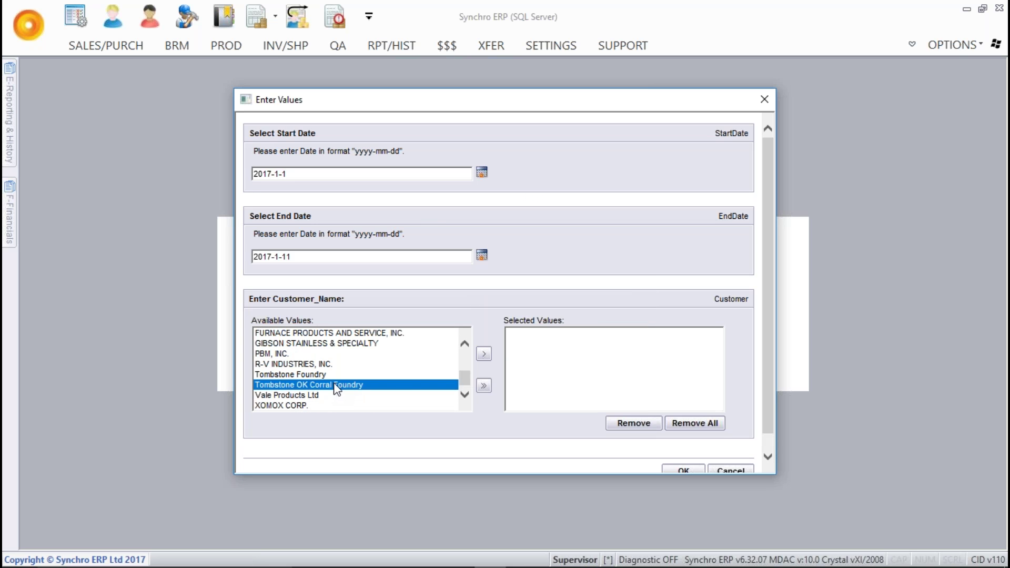
{"action": "left_click", "coordinate": [483, 354]}
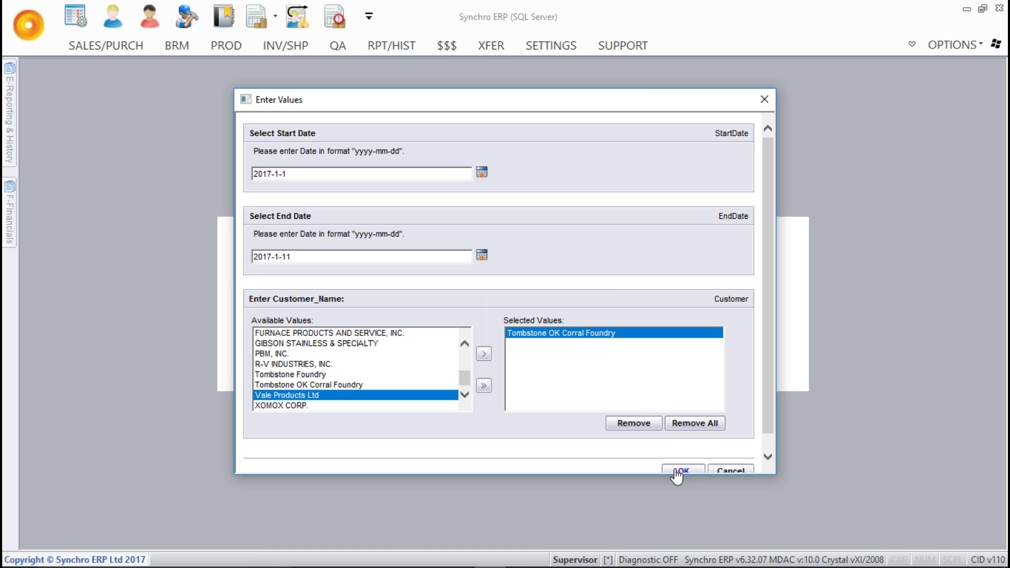
{"action": "left_click", "coordinate": [680, 470]}
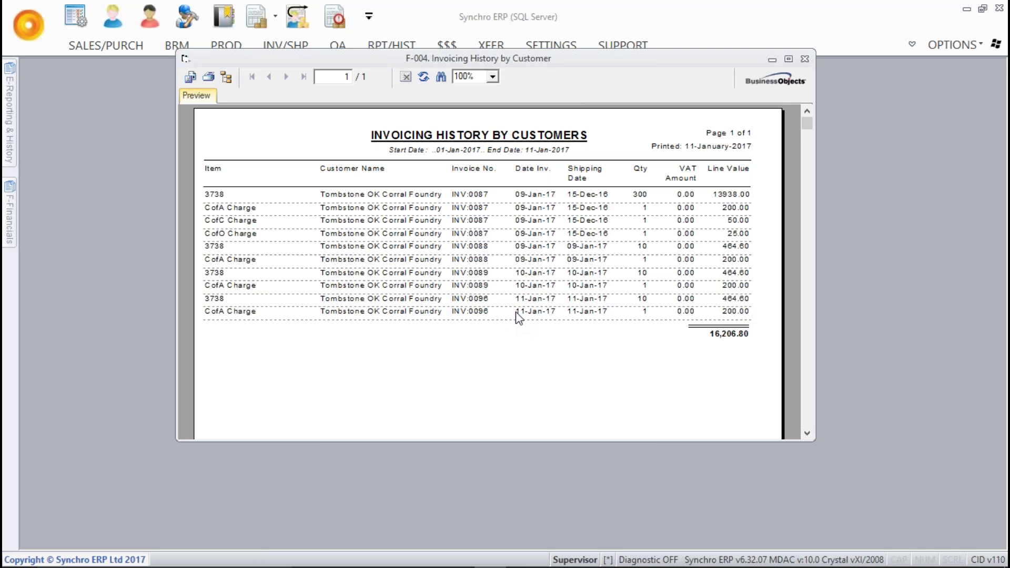
Step: Close the Invoicing History by Customer report and the Sales Invoice List window
{"action": "left_click", "coordinate": [805, 59]}
{"action": "left_click", "coordinate": [810, 59]}
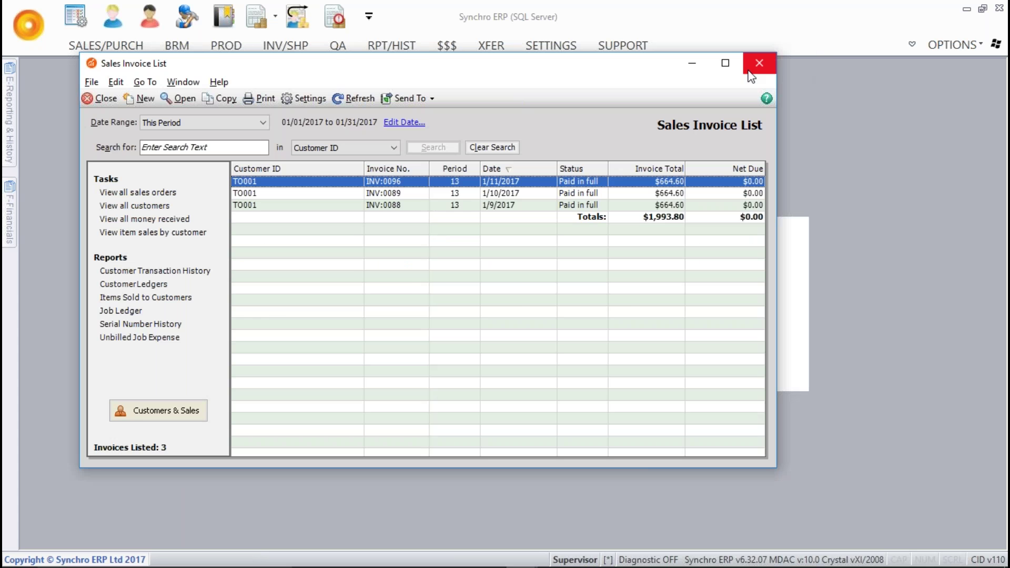
{"action": "left_click", "coordinate": [763, 64]}
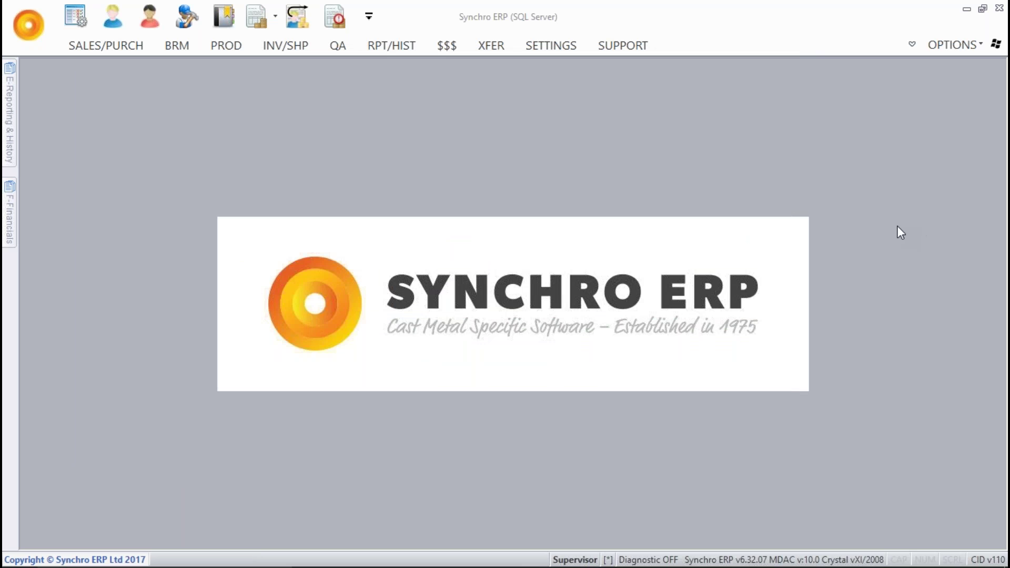